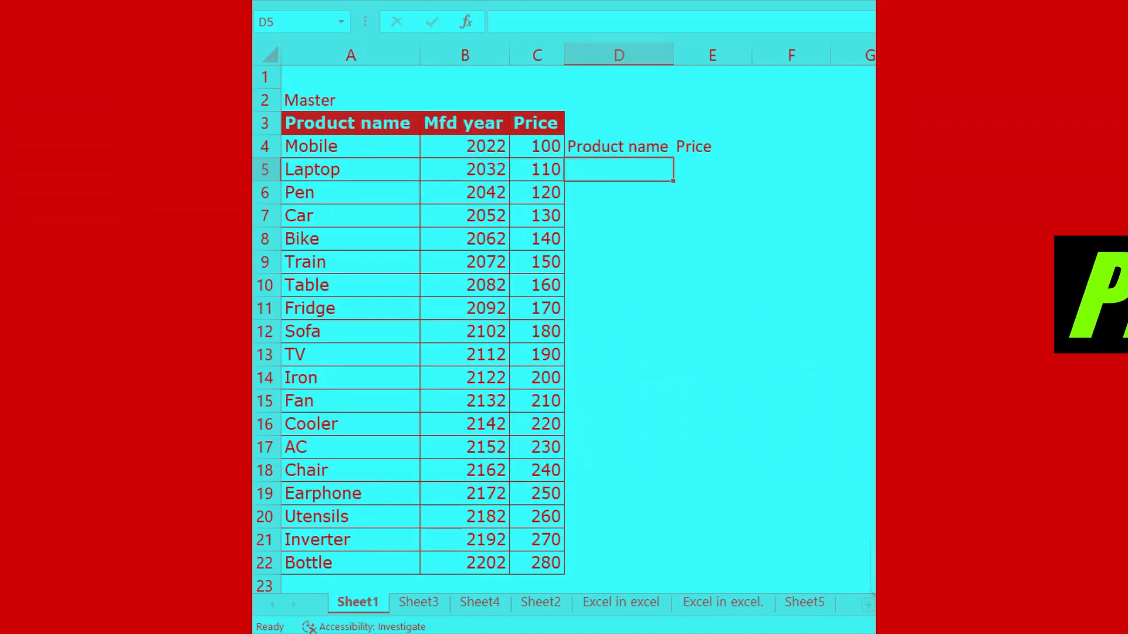
# - Review the Master table's product names, manufacturing years and prices, along with the lookup area beside it
pyautogui.press('Right')
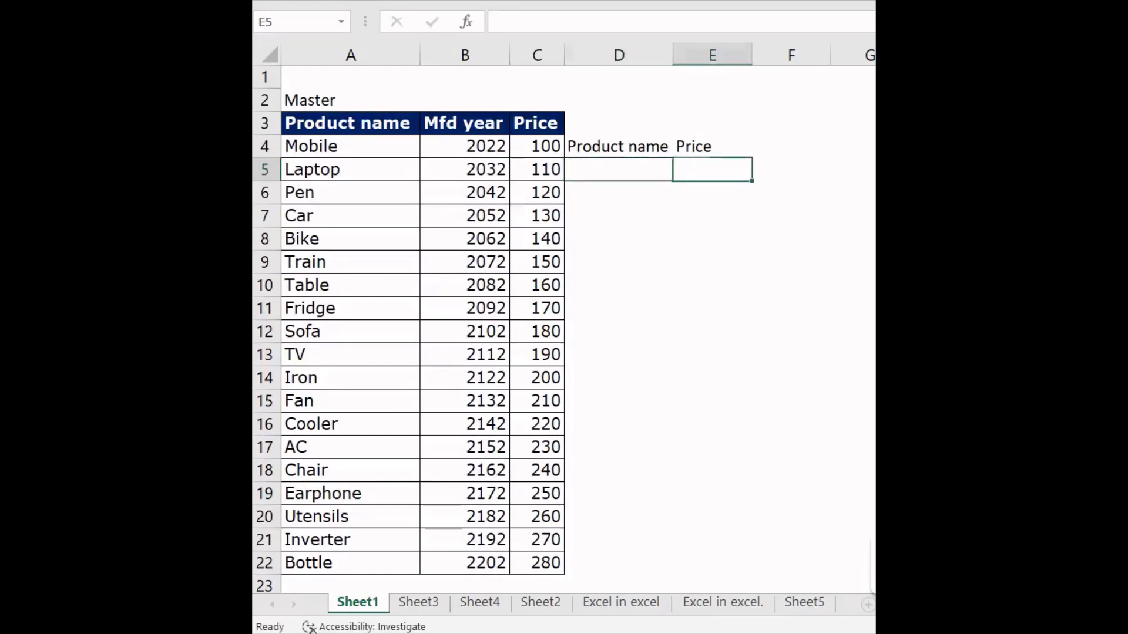
pyautogui.press('Left')
pyautogui.press('Left')
pyautogui.press('Left')
pyautogui.press('Left')
pyautogui.press('Up')
pyautogui.press('Up')
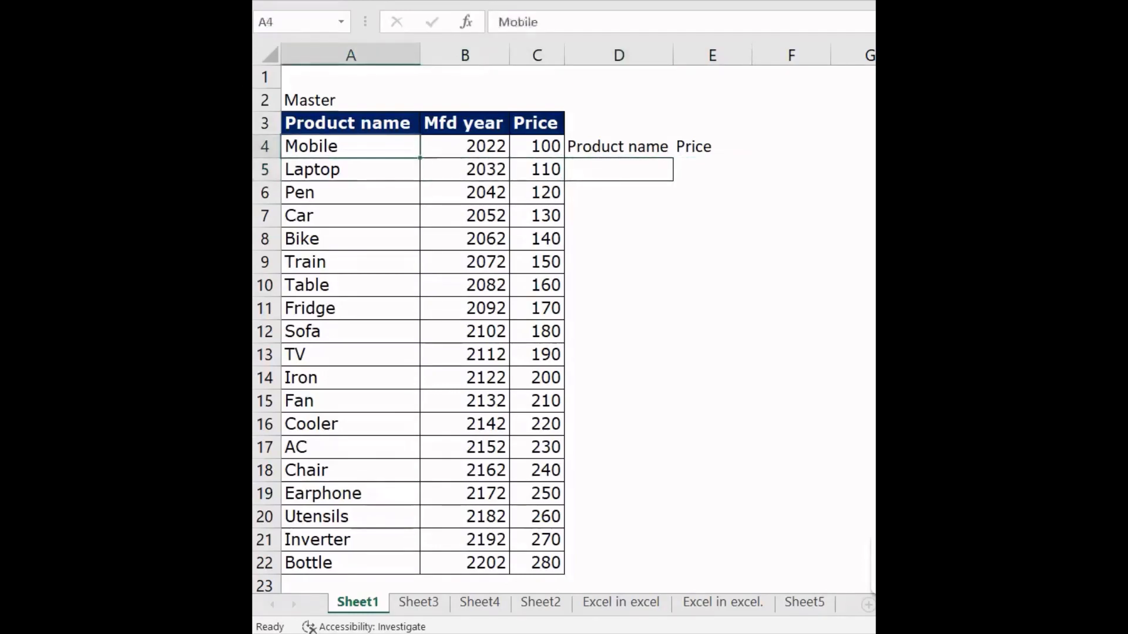
pyautogui.press('Right')
pyautogui.press('Right')
pyautogui.press('Left')
pyautogui.press('Left')
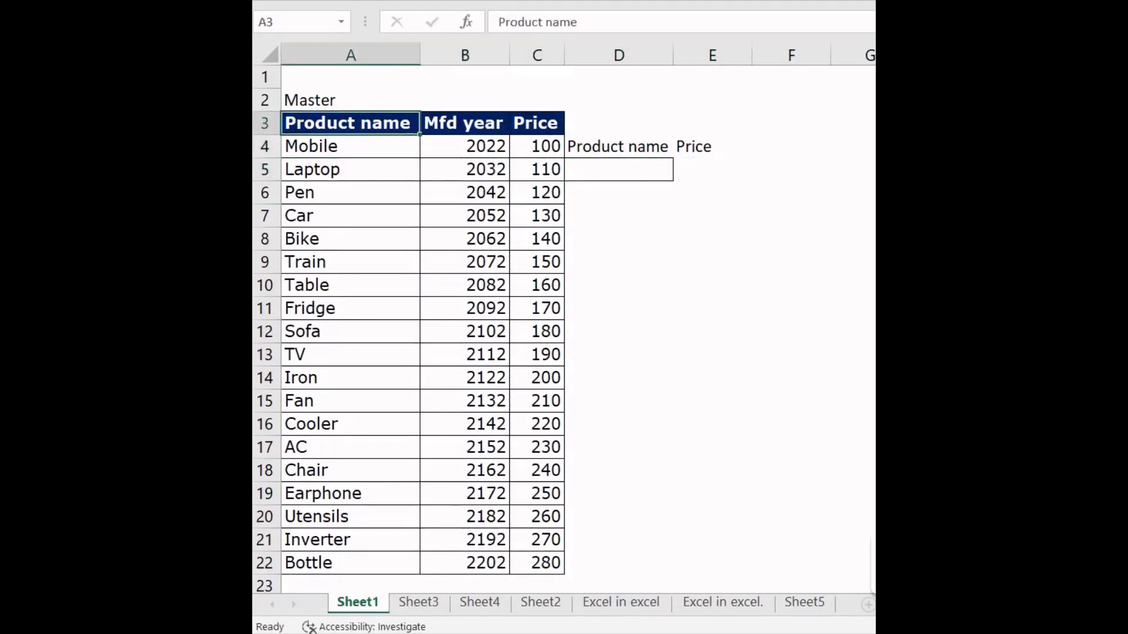
pyautogui.hotkey('shift', 'Right')
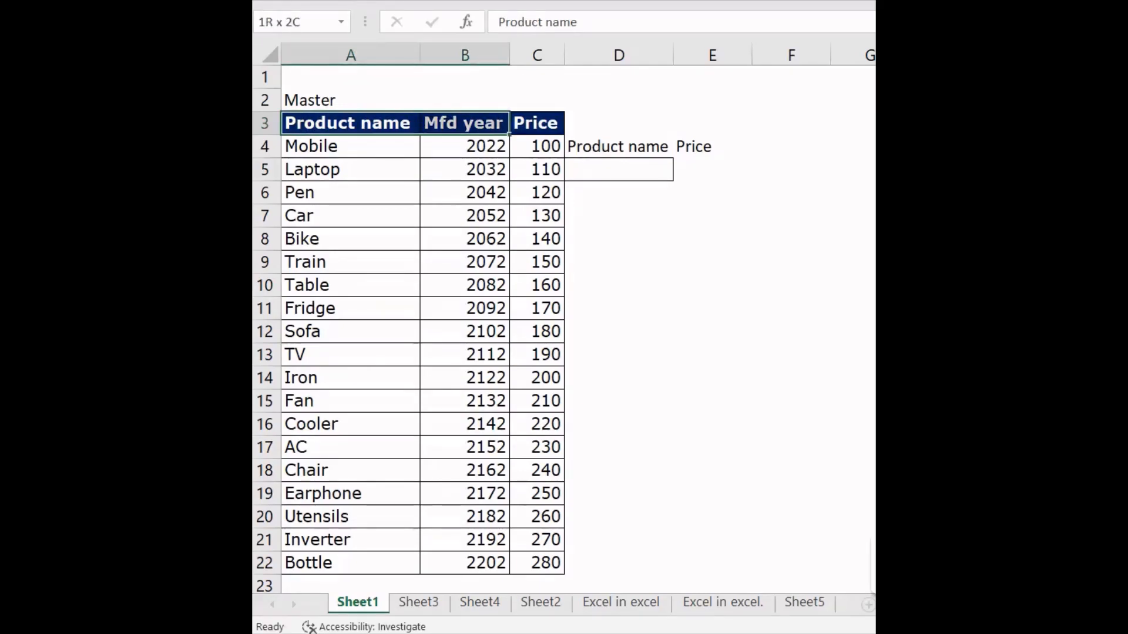
pyautogui.hotkey('shift', 'Right')
pyautogui.hotkey('shift', 'Down')
pyautogui.hotkey('shift', 'Down')
pyautogui.hotkey('shift', 'Down')
pyautogui.hotkey('shift', 'Down')
pyautogui.hotkey('shift', 'Down')
pyautogui.hotkey('shift', 'Down')
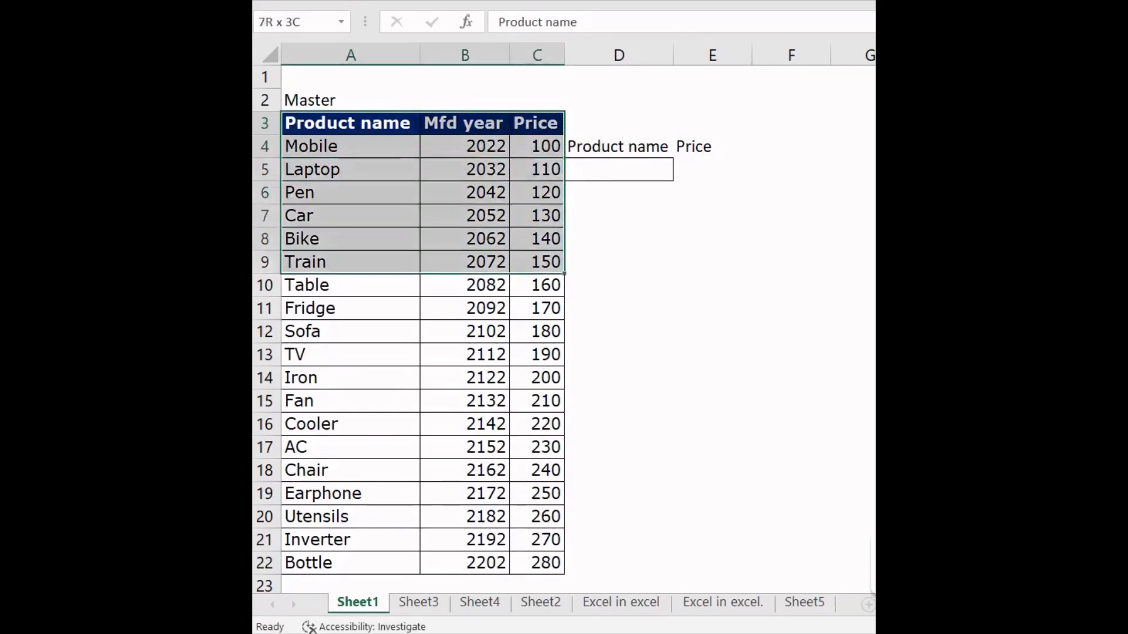
pyautogui.press('Down')
pyautogui.press('Down')
pyautogui.press('Down')
pyautogui.press('Down')
pyautogui.press('Down')
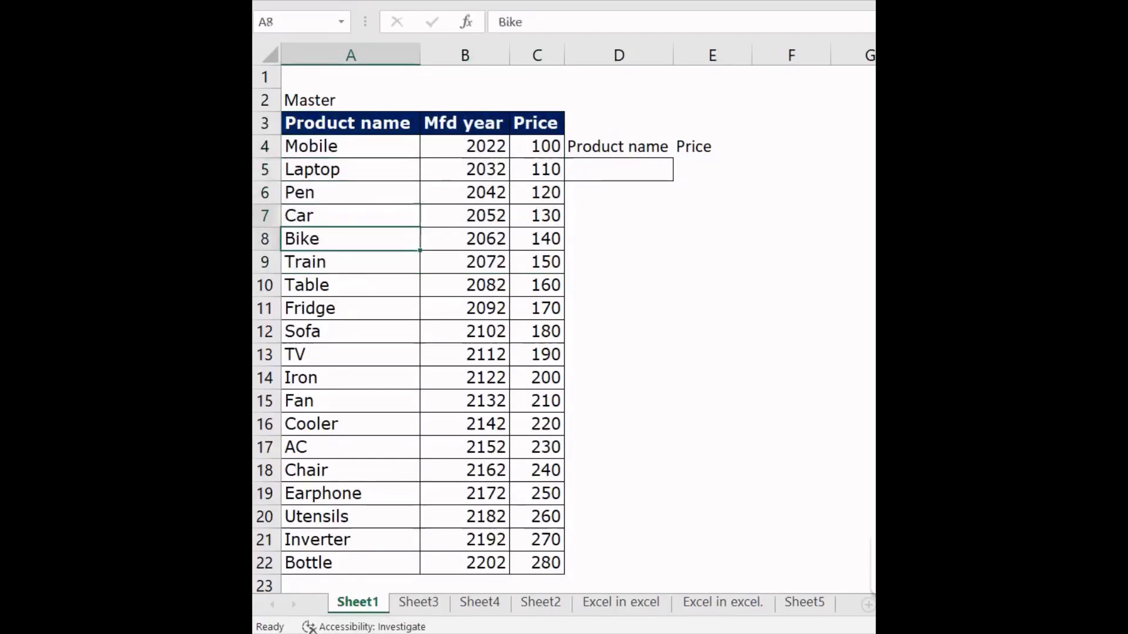
pyautogui.press('Up')
pyautogui.press('Up')
pyautogui.press('Up')
pyautogui.press('Up')
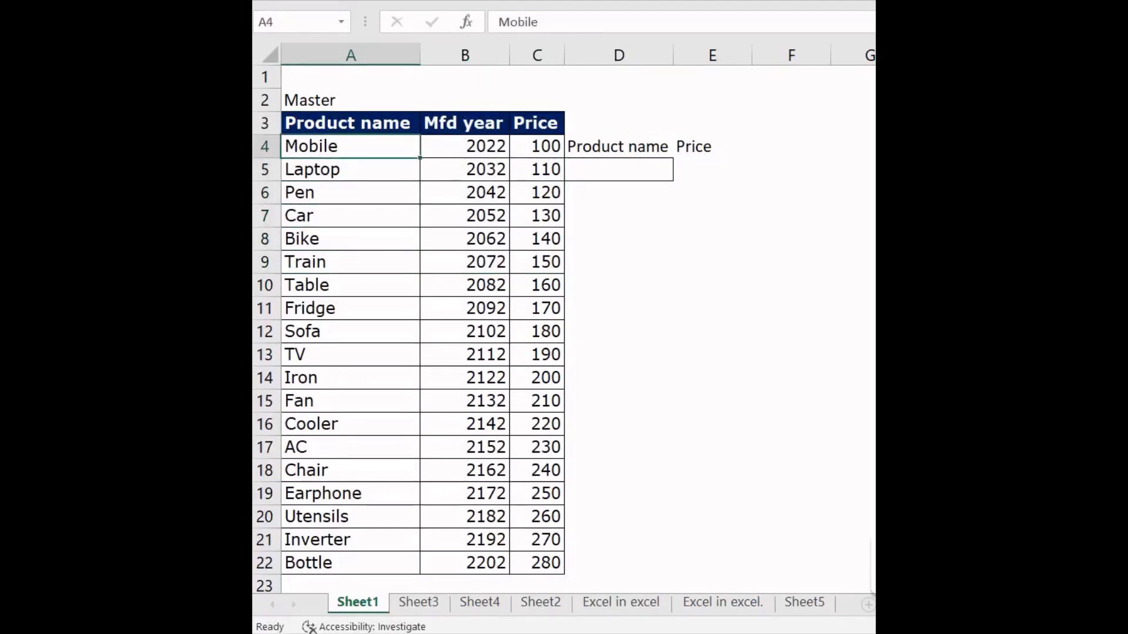
# - Enter Laptop as the lookup product in cell D5, under the Product name heading beside the Master table
pyautogui.press('Right')
pyautogui.press('Right')
pyautogui.press('Right')
pyautogui.press('Down')
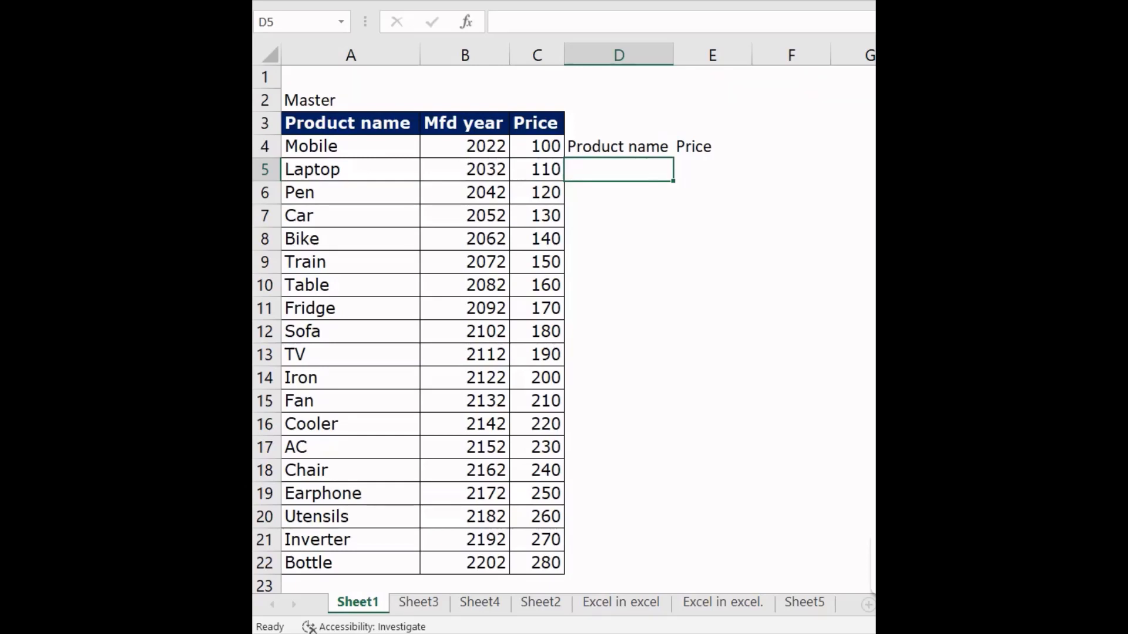
pyautogui.write('Laptop')
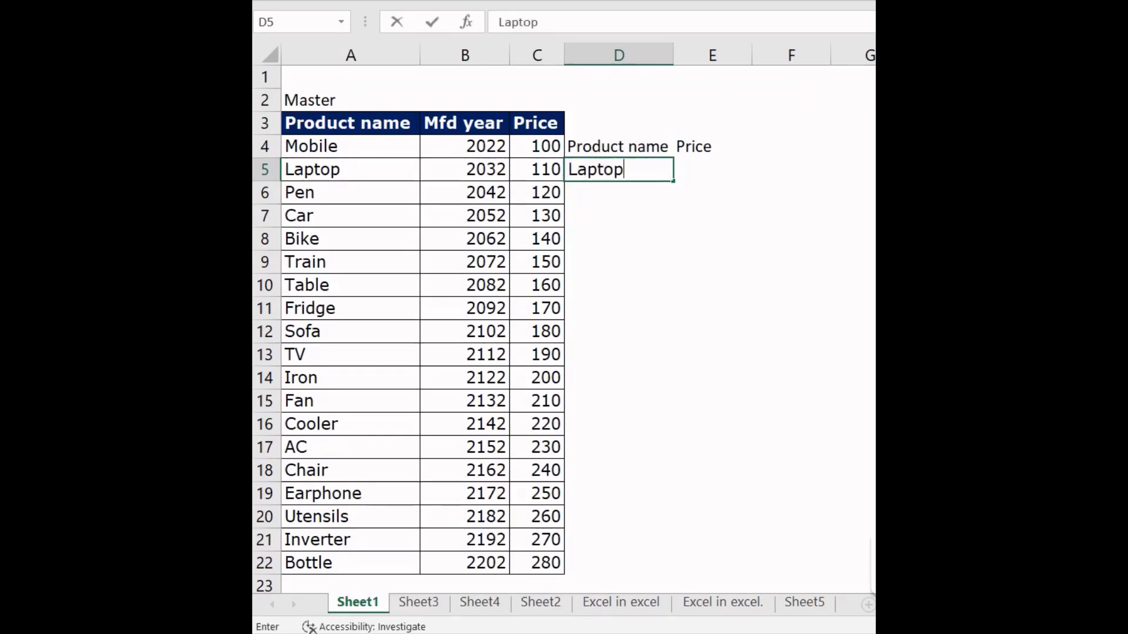
pyautogui.press('Return')
# - Start a VLOOKUP formula in E5 with D5 as the lookup value and A3:C22 as the table array
pyautogui.click(618, 169)
pyautogui.click(712, 170)
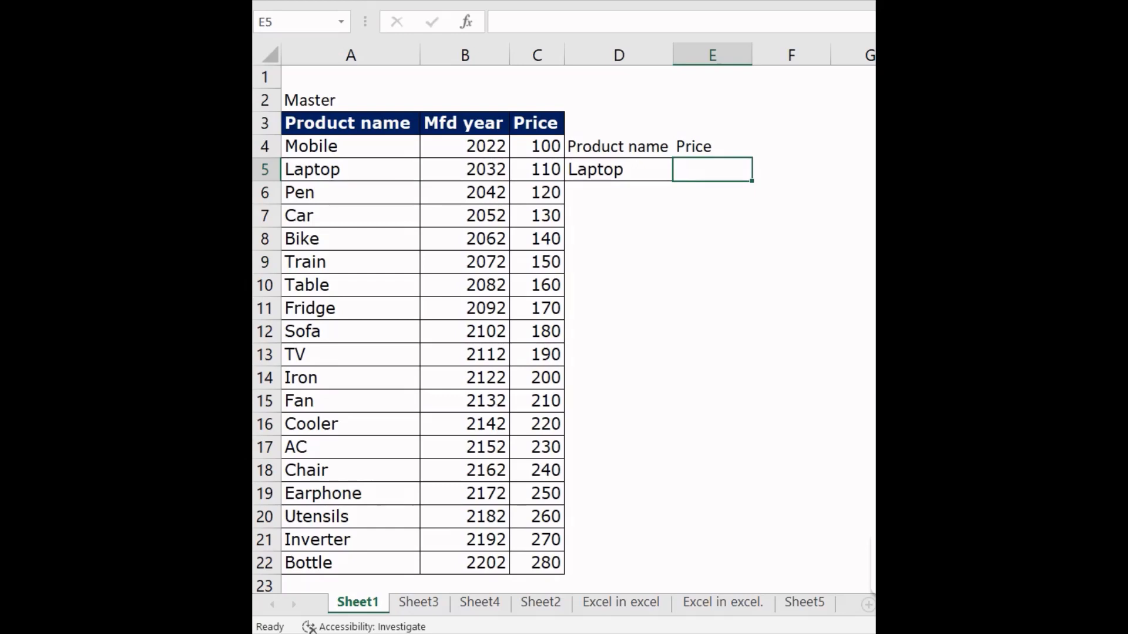
pyautogui.write('=vlo')
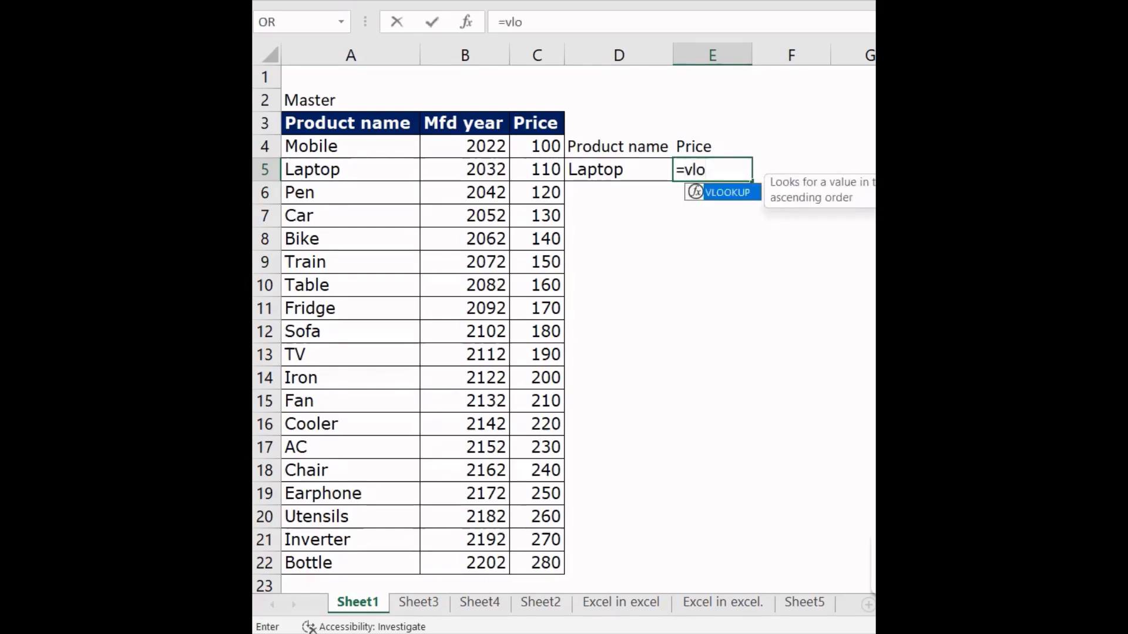
pyautogui.press('Tab')
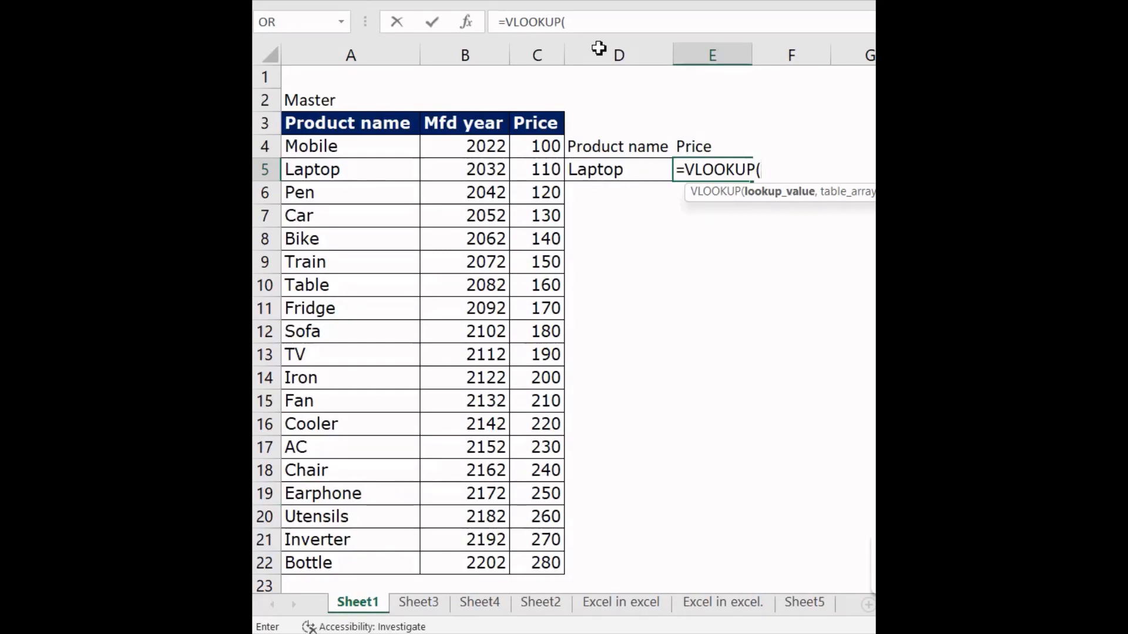
pyautogui.click(618, 25)
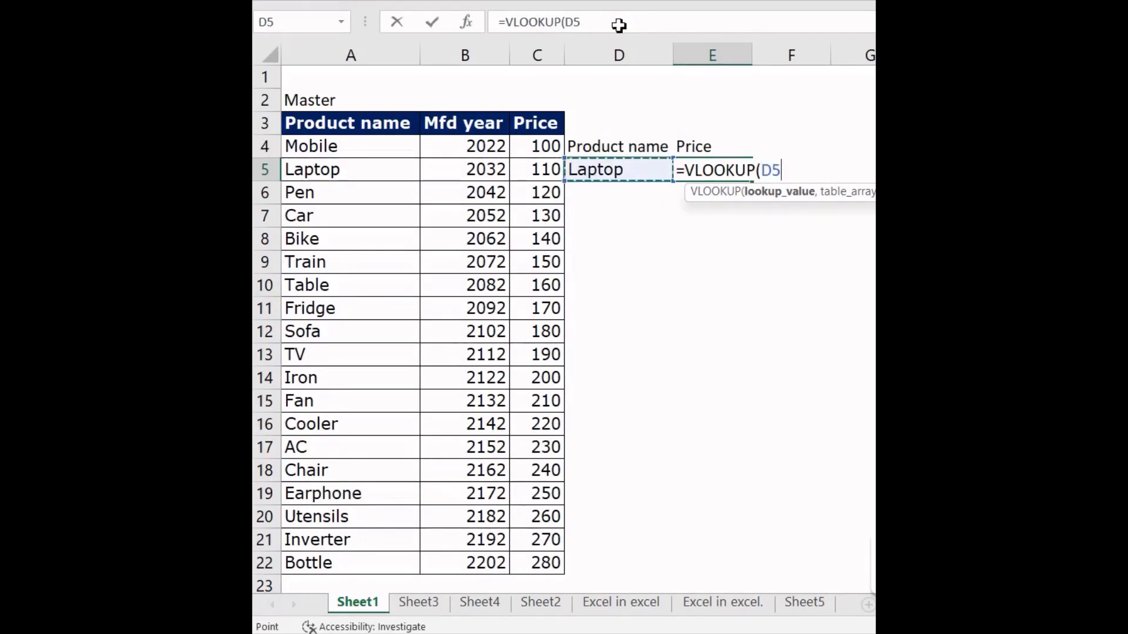
pyautogui.write(',')
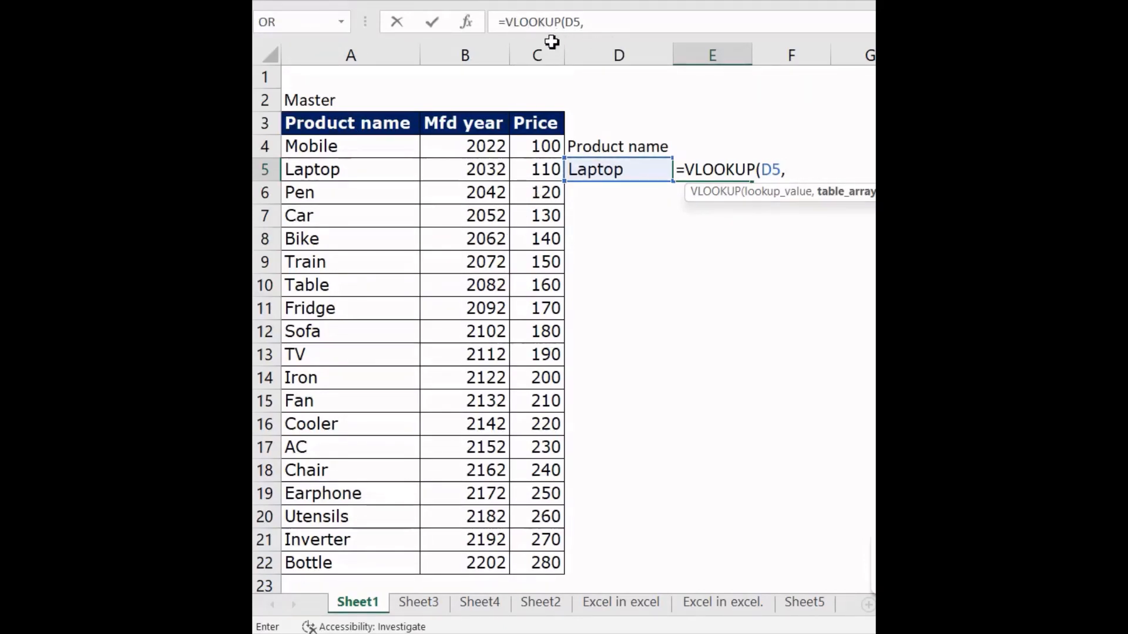
pyautogui.click(350, 123)
pyautogui.moveTo(350, 123); pyautogui.dragTo(555, 562)
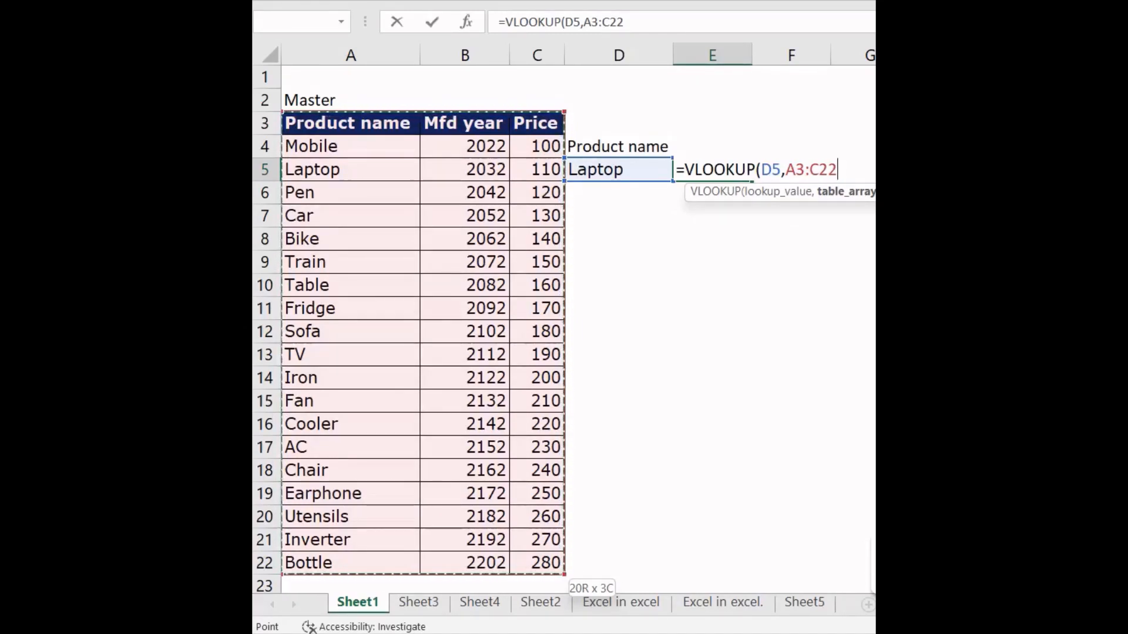
# - Complete the VLOOKUP in E5 with column index 3 and exact match 0, and check its result against the Laptop row
pyautogui.write(',')
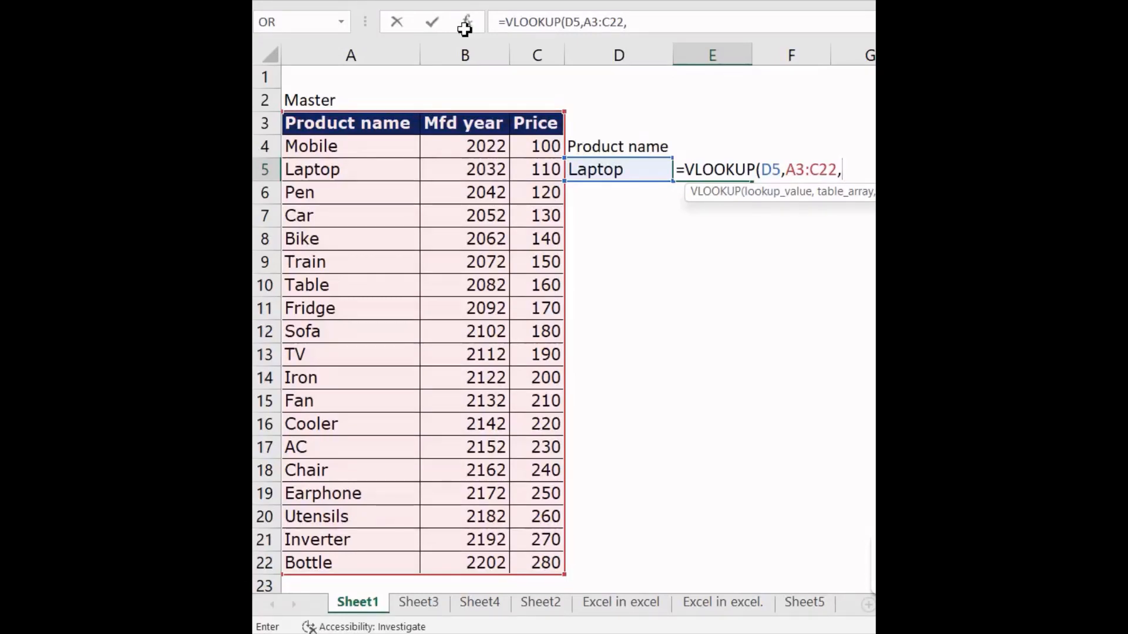
pyautogui.write('3')
pyautogui.write(',')
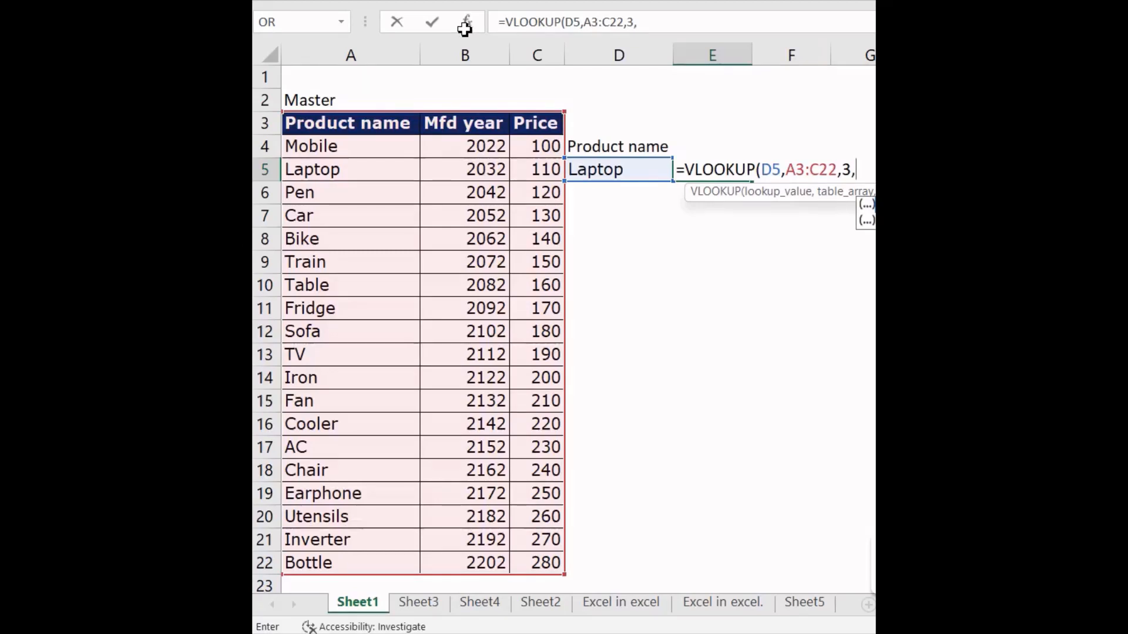
pyautogui.write('0)')
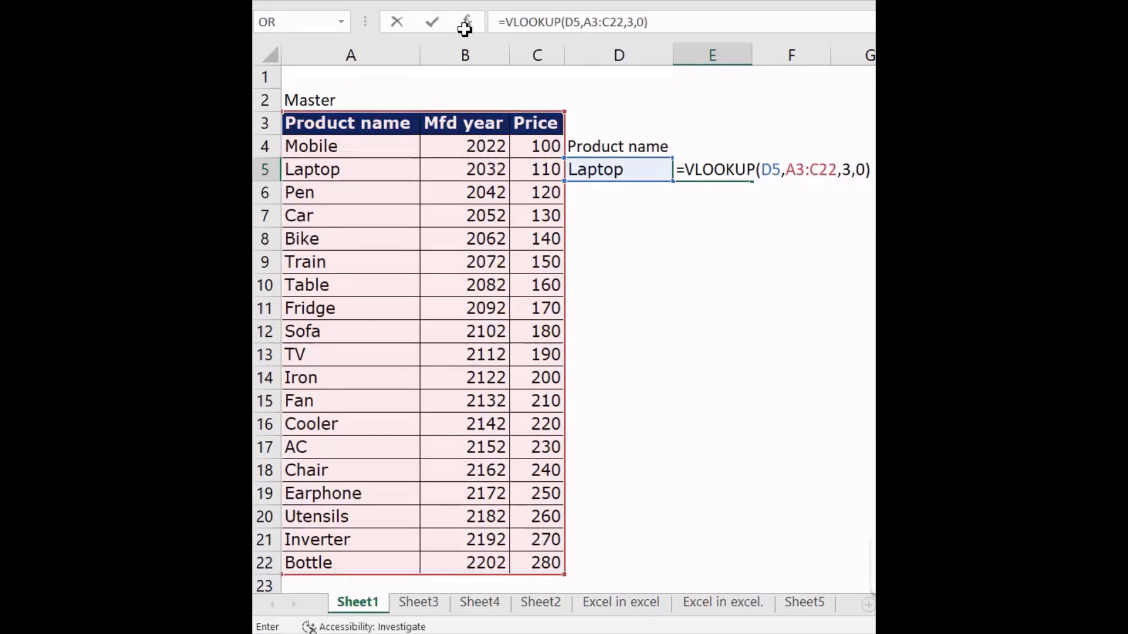
pyautogui.press('Return')
pyautogui.press('Up')
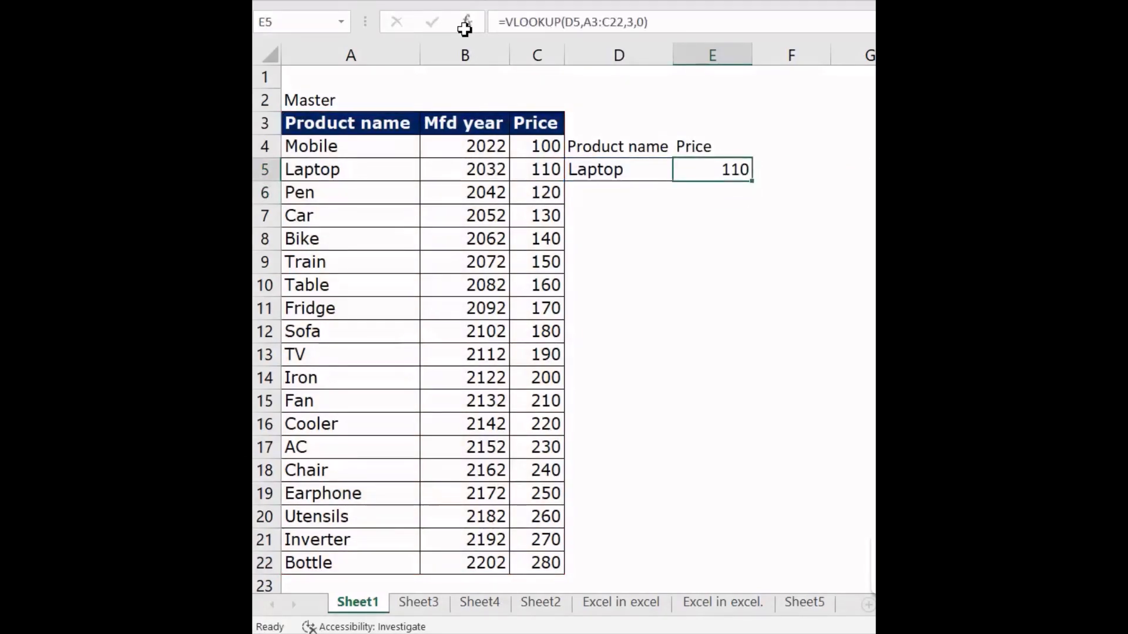
pyautogui.press('Left')
pyautogui.press('Left')
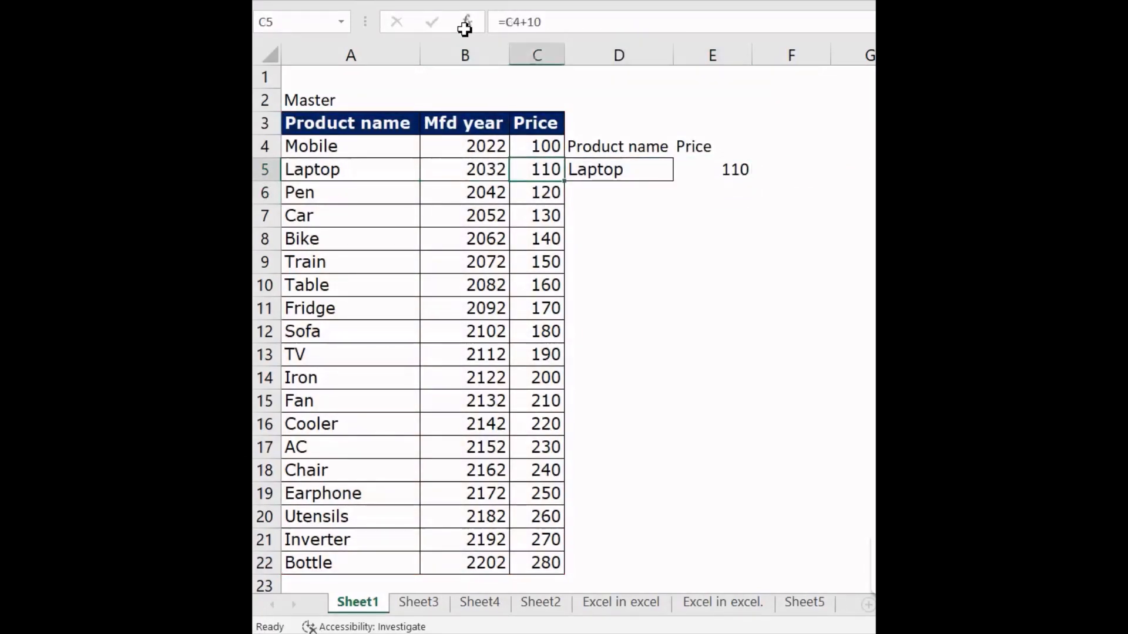
pyautogui.press('Right')
pyautogui.press('Right')
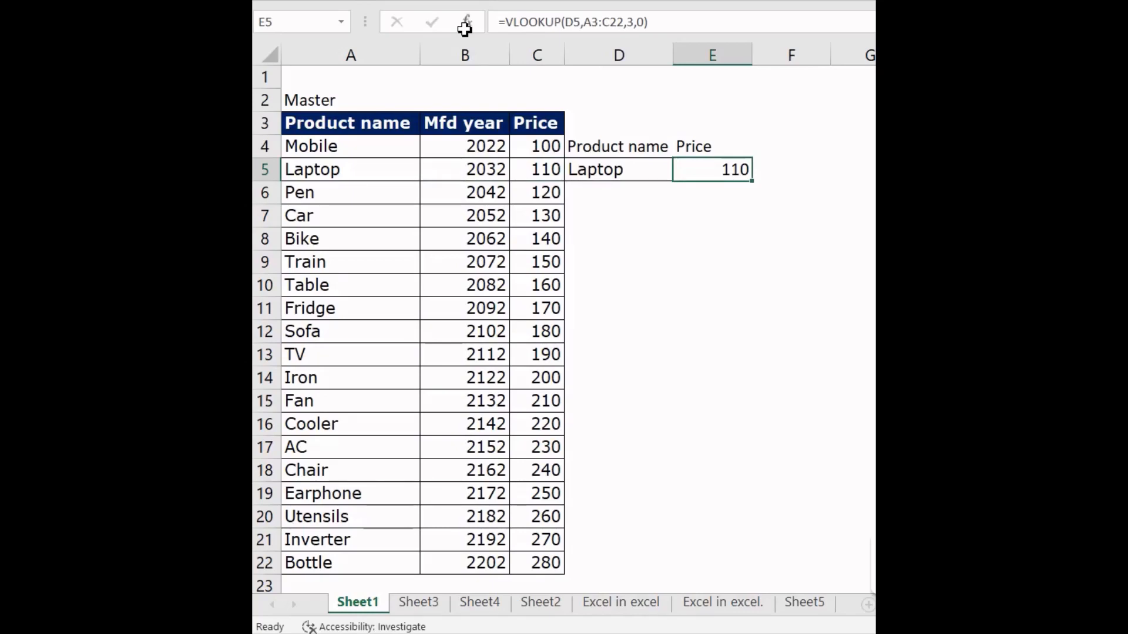
# - Copy Pen from A6 of the Master table into the lookup cell D5
pyautogui.press('Left')
pyautogui.press('Left')
pyautogui.press('Left')
pyautogui.press('Left')
pyautogui.press('Down')
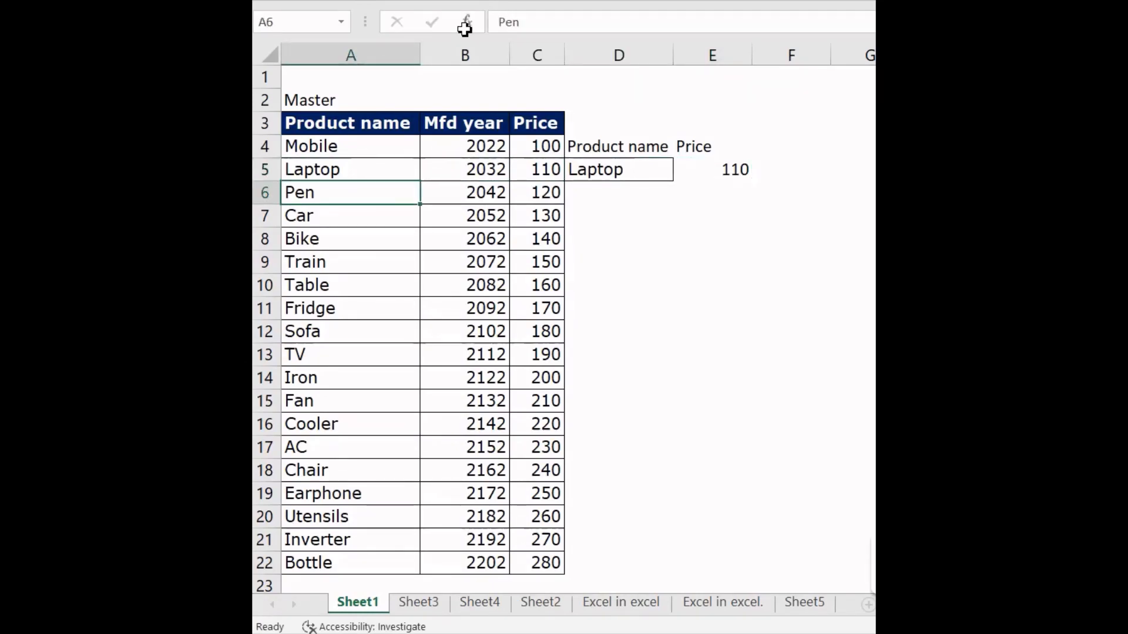
pyautogui.hotkey('ctrl', 'c')
pyautogui.press('Right')
pyautogui.press('Right')
pyautogui.press('Right')
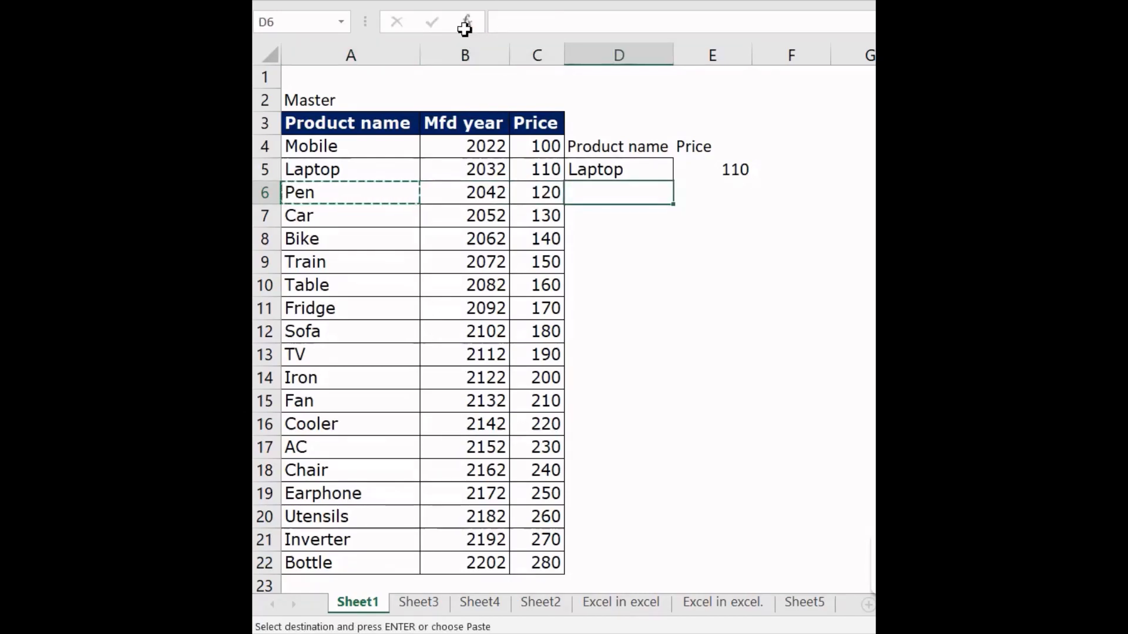
pyautogui.press('Up')
pyautogui.hotkey('ctrl', 'v')
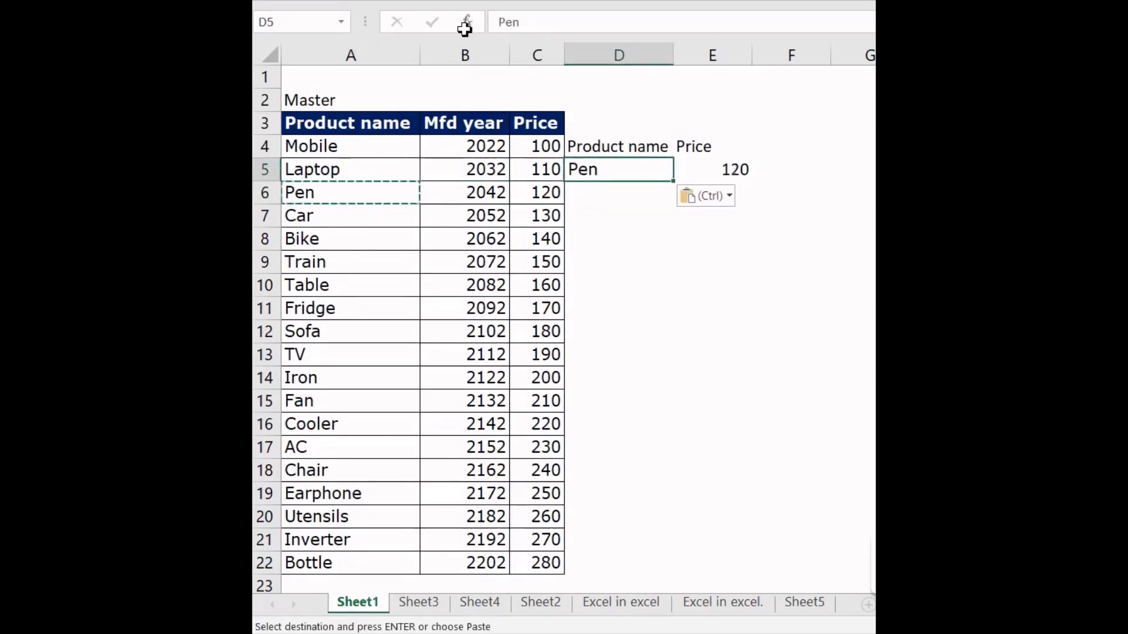
# - Compare the price returned in E5 with the Pen row of the Master table
pyautogui.press('Right')
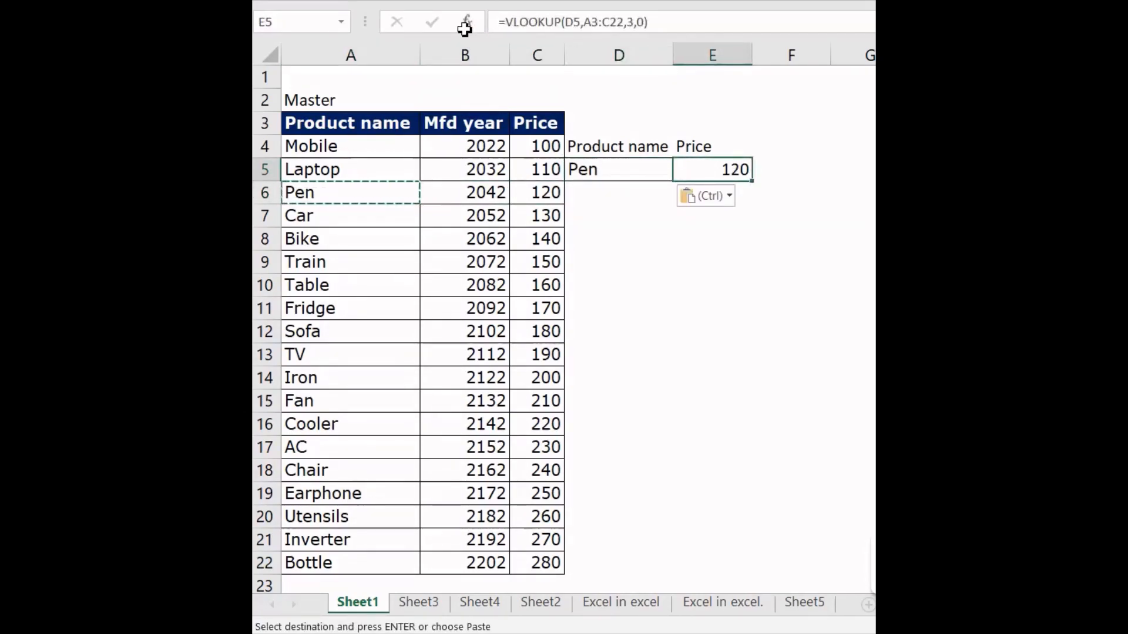
pyautogui.press('Left')
pyautogui.press('Left')
pyautogui.press('Left')
pyautogui.press('Down')
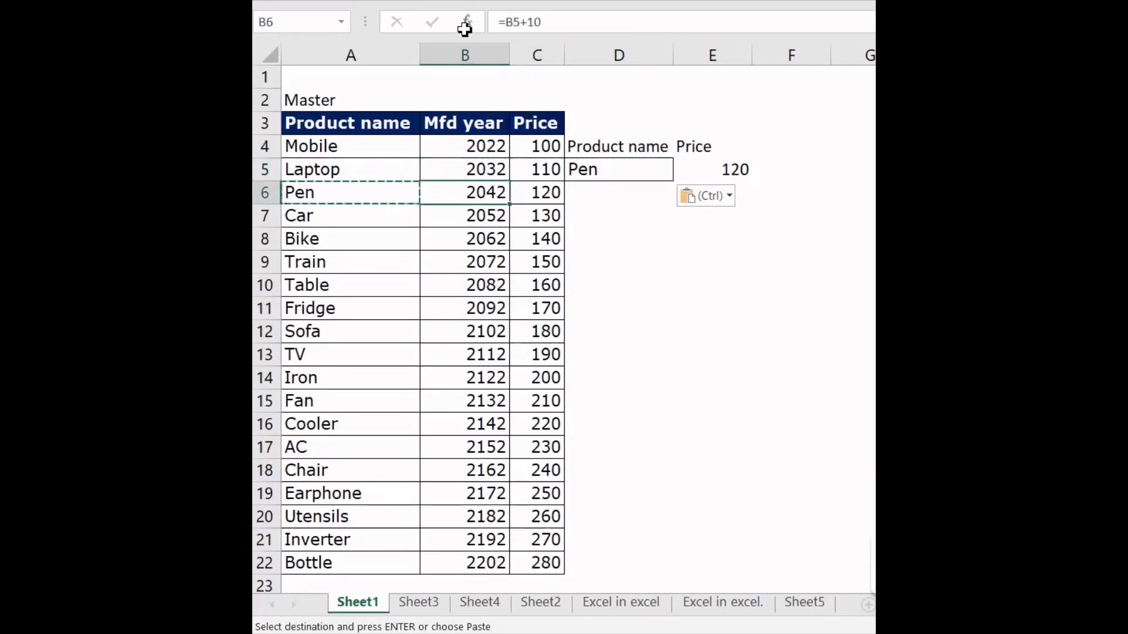
pyautogui.press('Right')
pyautogui.press('Left')
pyautogui.press('Left')
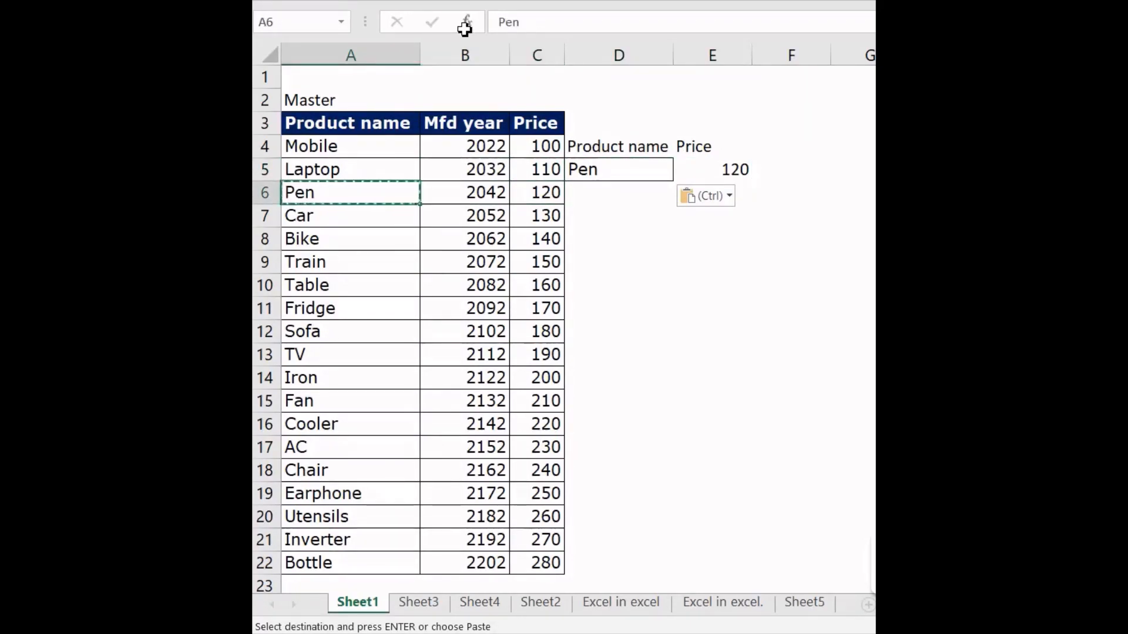
# - Copy Fridge from A11 of the Master table into the lookup cell D5 and check the price returned in E5
pyautogui.press('Down')
pyautogui.press('Down')
pyautogui.press('Down')
pyautogui.press('Down')
pyautogui.press('Down')
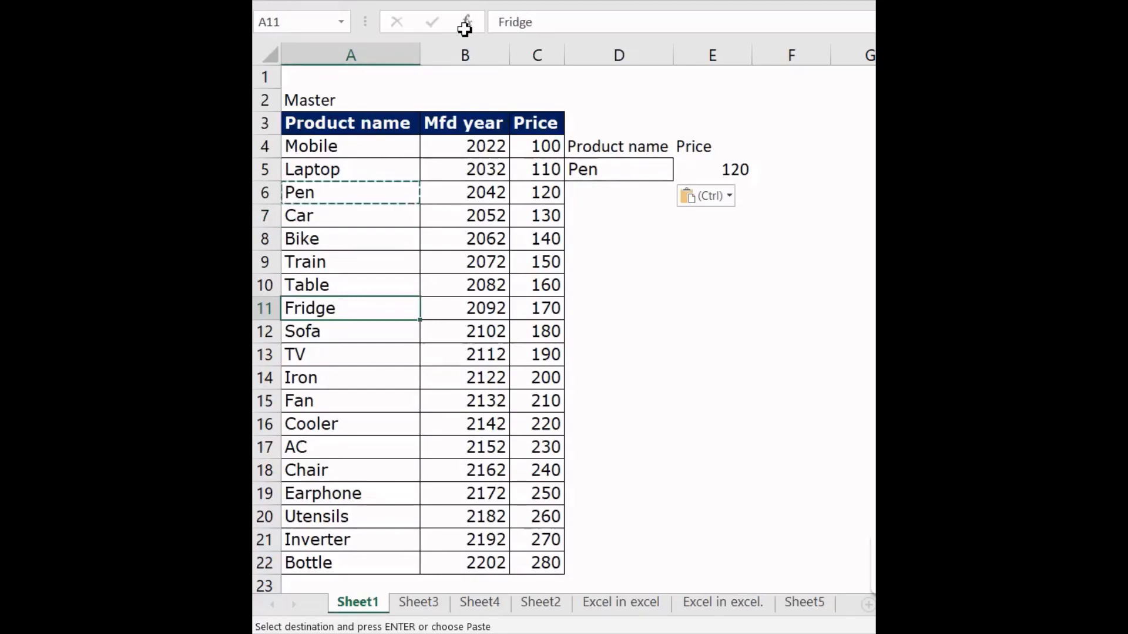
pyautogui.hotkey('ctrl', 'c')
pyautogui.press('Right')
pyautogui.press('Right')
pyautogui.press('Right')
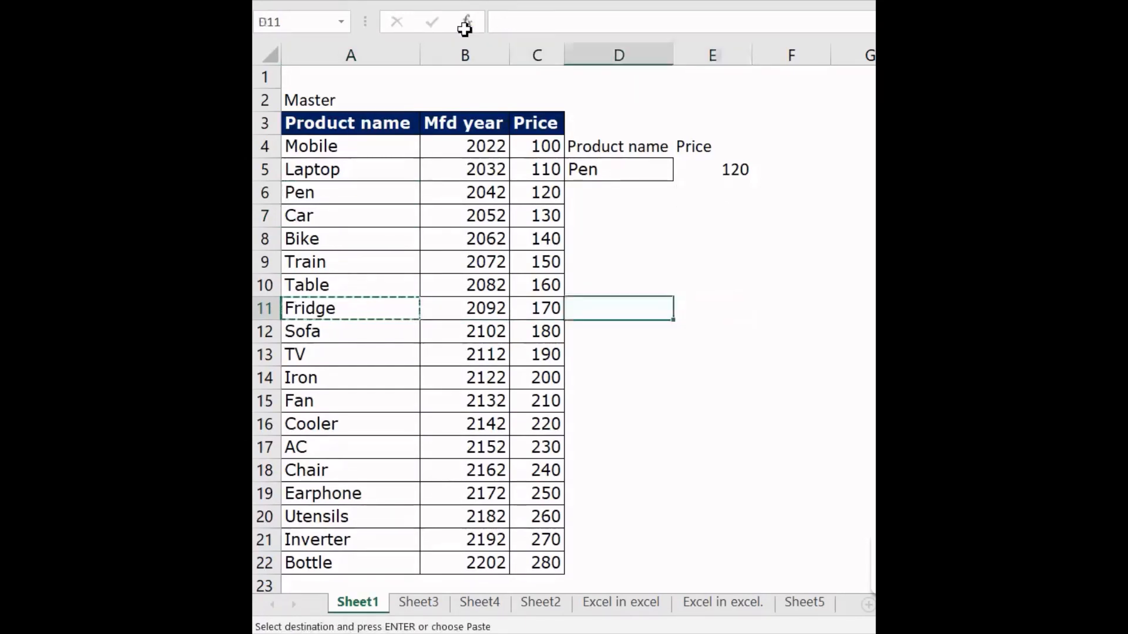
pyautogui.hotkey('ctrl', 'Up')
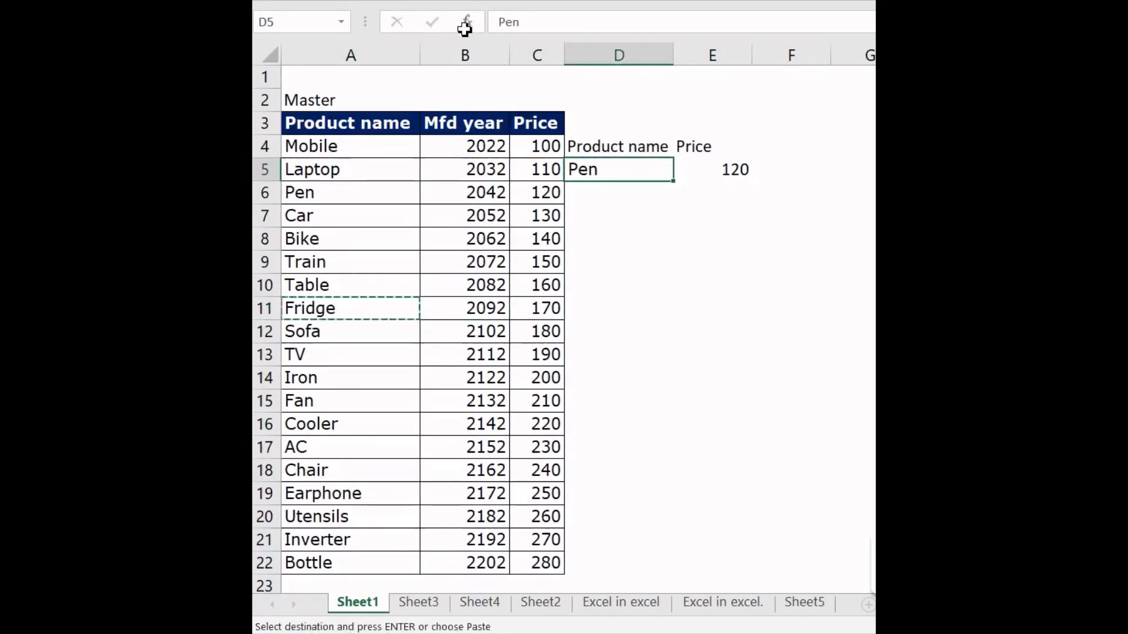
pyautogui.hotkey('ctrl', 'v')
pyautogui.press('Right')
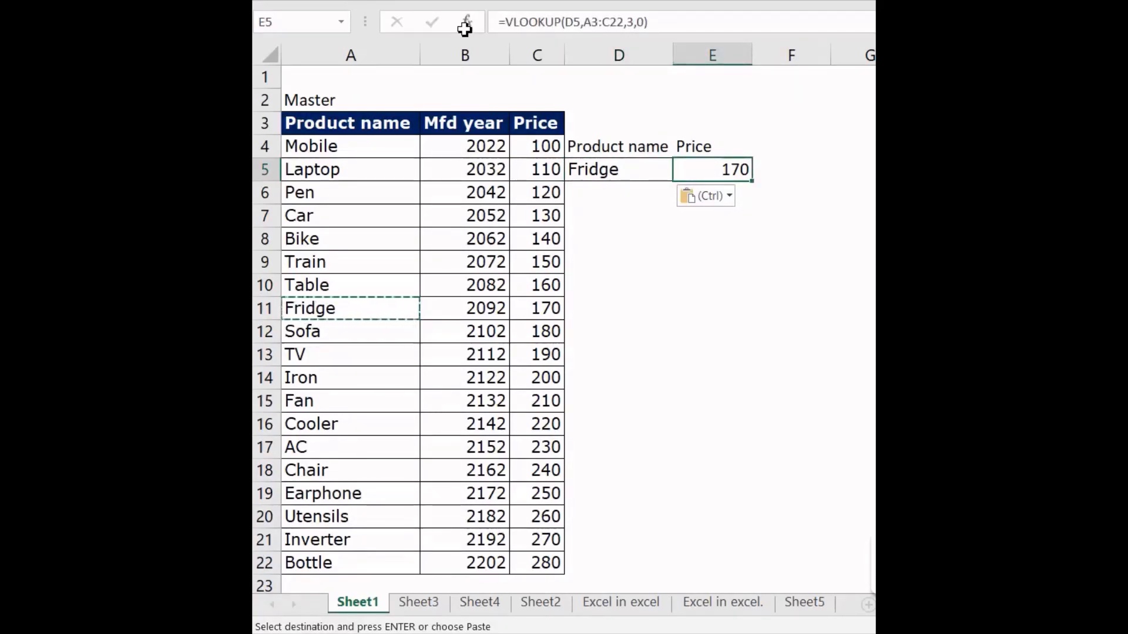
pyautogui.press('Left')
pyautogui.press('Left')
pyautogui.press('Left')
pyautogui.press('Left')
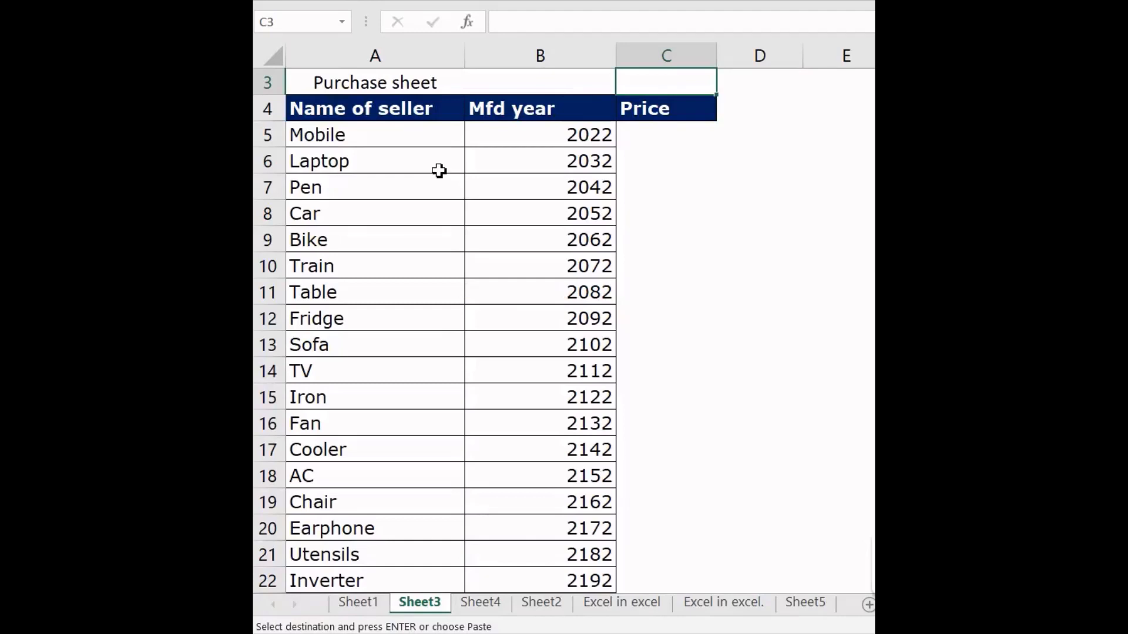
# - Review the products listed under Name of seller in the Purchase sheet on Sheet3
pyautogui.press('Down')
pyautogui.press('Down')
pyautogui.press('Left')
pyautogui.press('Left')
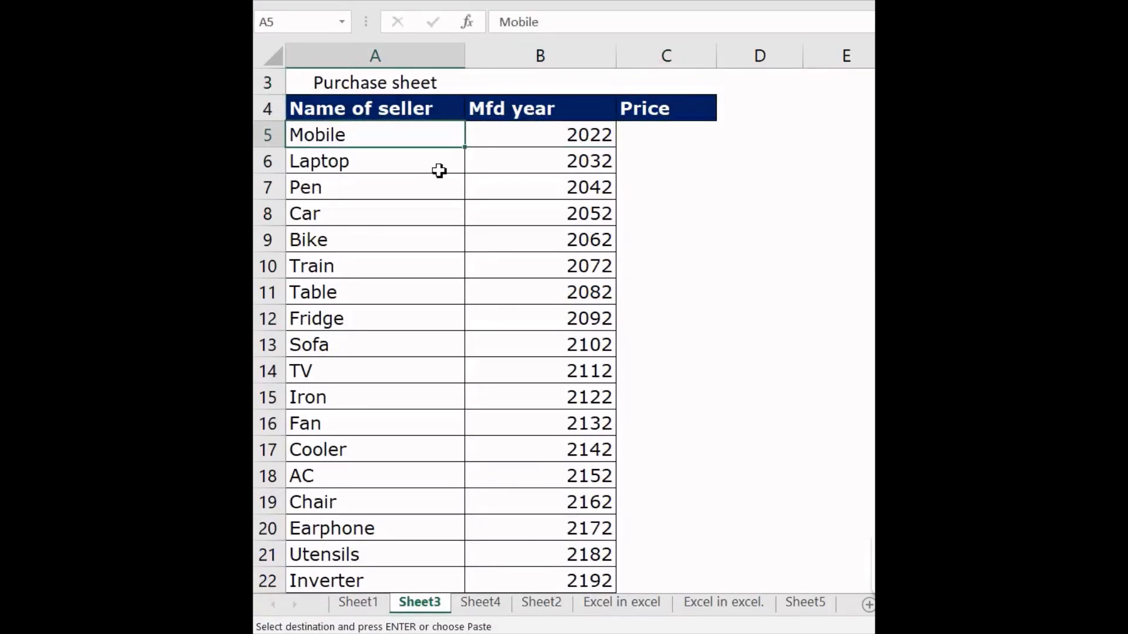
pyautogui.press('Down')
pyautogui.press('Down')
pyautogui.press('Down')
pyautogui.press('Down')
pyautogui.press('Down')
pyautogui.press('Down')
pyautogui.press('Down')
pyautogui.press('Down')
pyautogui.press('Down')
pyautogui.press('Down')
pyautogui.press('Down')
pyautogui.press('Down')
pyautogui.press('Down')
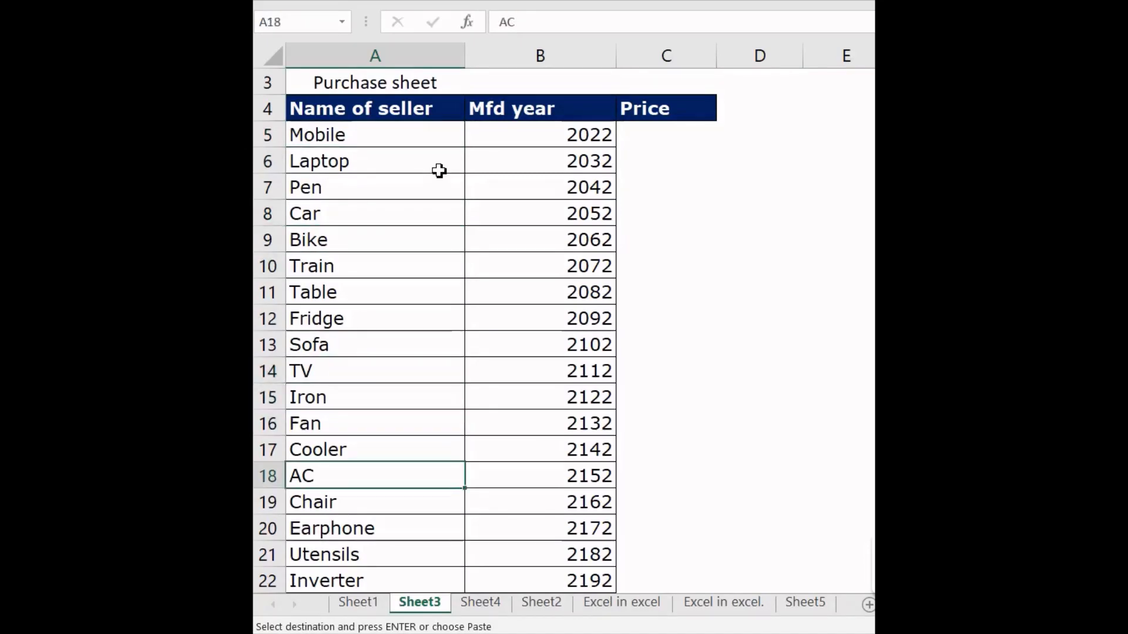
pyautogui.press('Down')
pyautogui.press('Down')
pyautogui.press('Down')
pyautogui.press('Down')
pyautogui.press('Down')
pyautogui.press('Down')
pyautogui.press('Down')
pyautogui.press('Down')
pyautogui.press('Up')
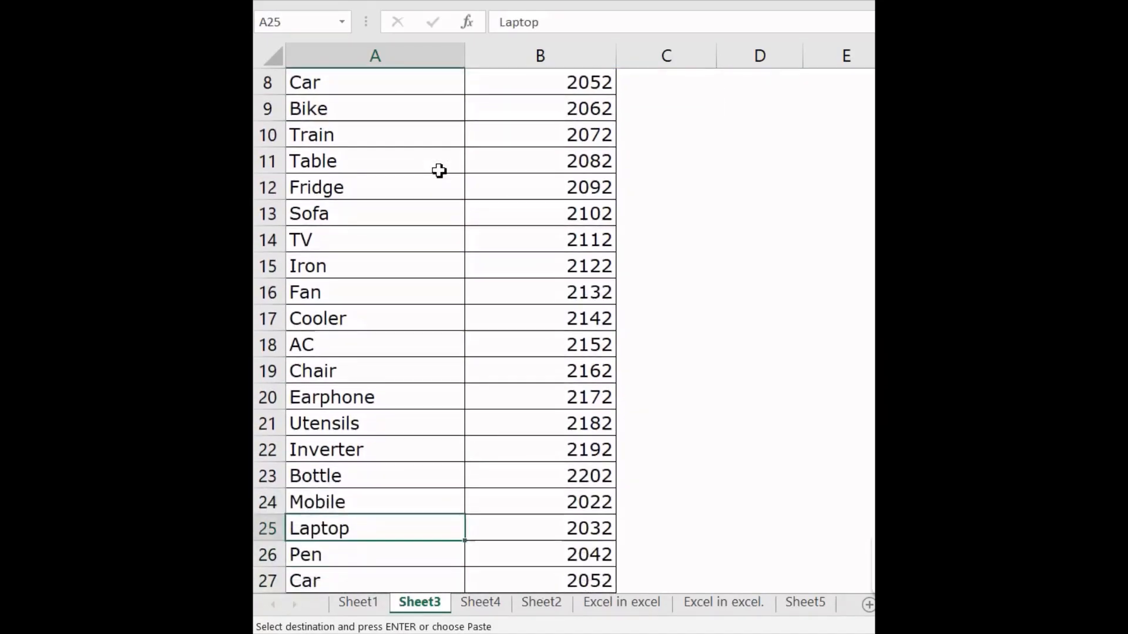
# - Scan the rest of the product list in column A of Sheet3, then return to its header row
pyautogui.press('Down')
pyautogui.press('Down')
pyautogui.press('Down')
pyautogui.press('Down')
pyautogui.press('Down')
pyautogui.press('Down')
pyautogui.press('Down')
pyautogui.press('Down')
pyautogui.press('Up')
pyautogui.press('Up')
pyautogui.press('Up')
pyautogui.press('Up')
pyautogui.press('Up')
pyautogui.press('Up')
pyautogui.press('Up')
pyautogui.press('Up')
pyautogui.press('Up')
pyautogui.press('Up')
pyautogui.press('Up')
pyautogui.press('Up')
pyautogui.press('Up')
pyautogui.press('Up')
pyautogui.press('Up')
pyautogui.press('Up')
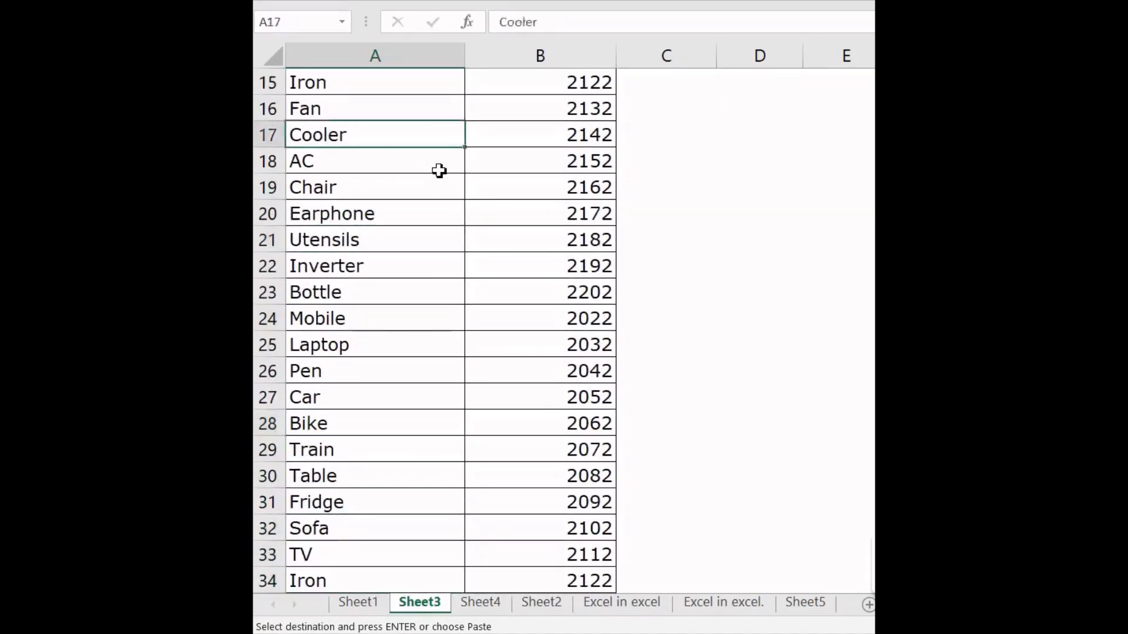
pyautogui.press('Up')
pyautogui.press('Up')
pyautogui.press('Up')
pyautogui.press('Up')
pyautogui.press('Up')
pyautogui.press('Up')
pyautogui.press('Up')
pyautogui.press('Up')
pyautogui.press('Up')
pyautogui.press('Up')
pyautogui.press('Up')
pyautogui.press('Up')
pyautogui.press('Up')
pyautogui.press('Down')
pyautogui.press('Up')
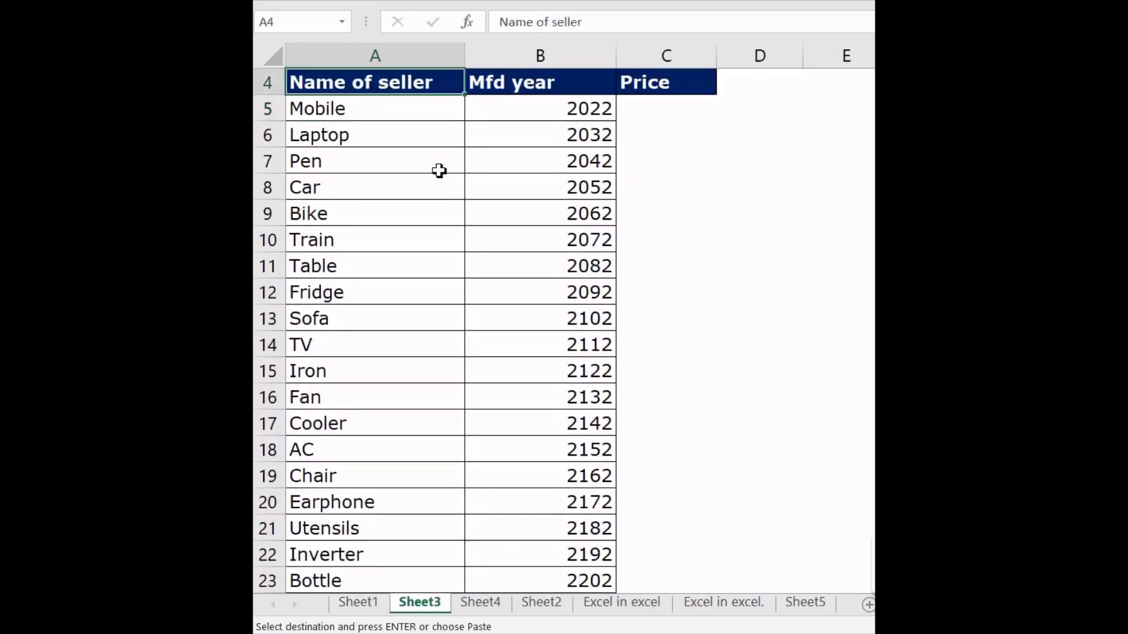
# - Examine the Purchase sheet's title, its Name of seller and Mfd year headings, and the first product row
pyautogui.press('Right')
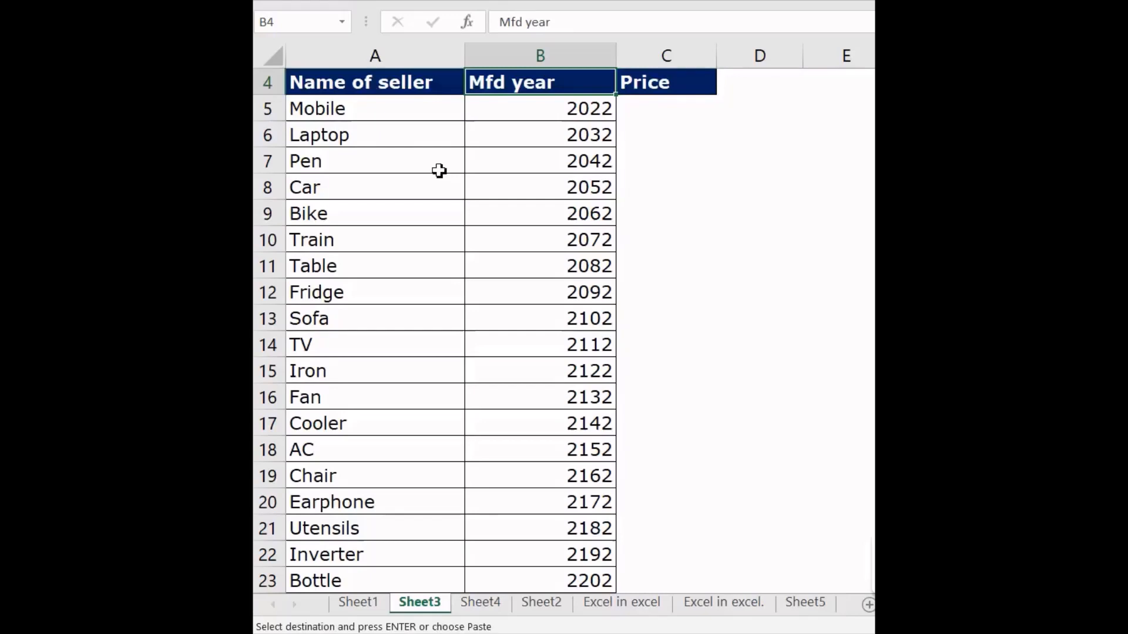
pyautogui.press('Left')
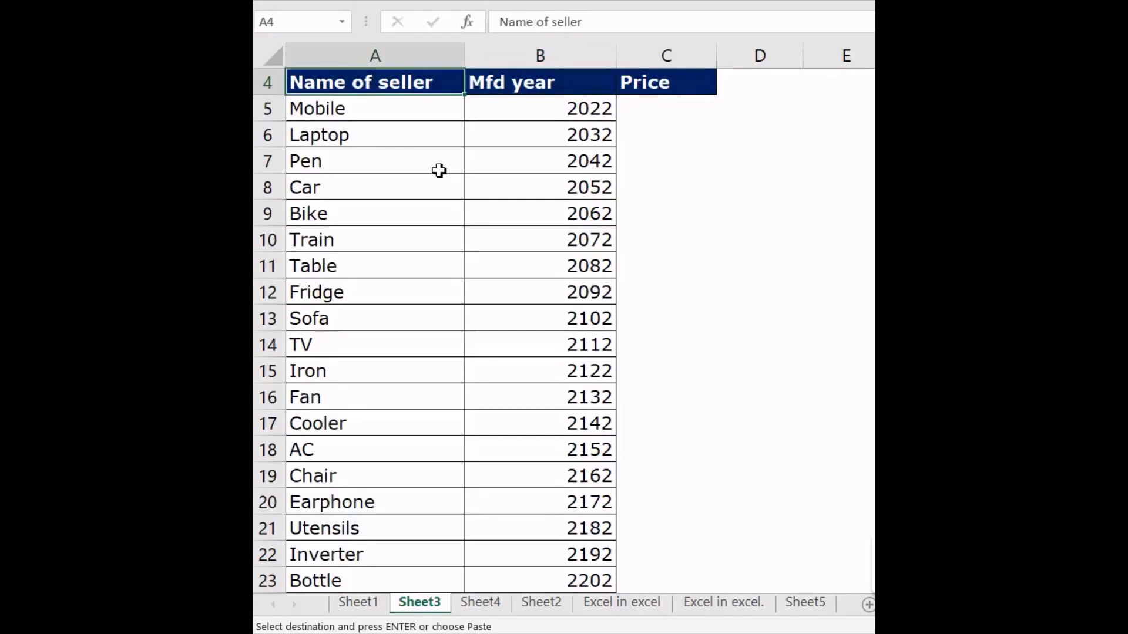
pyautogui.press('Down')
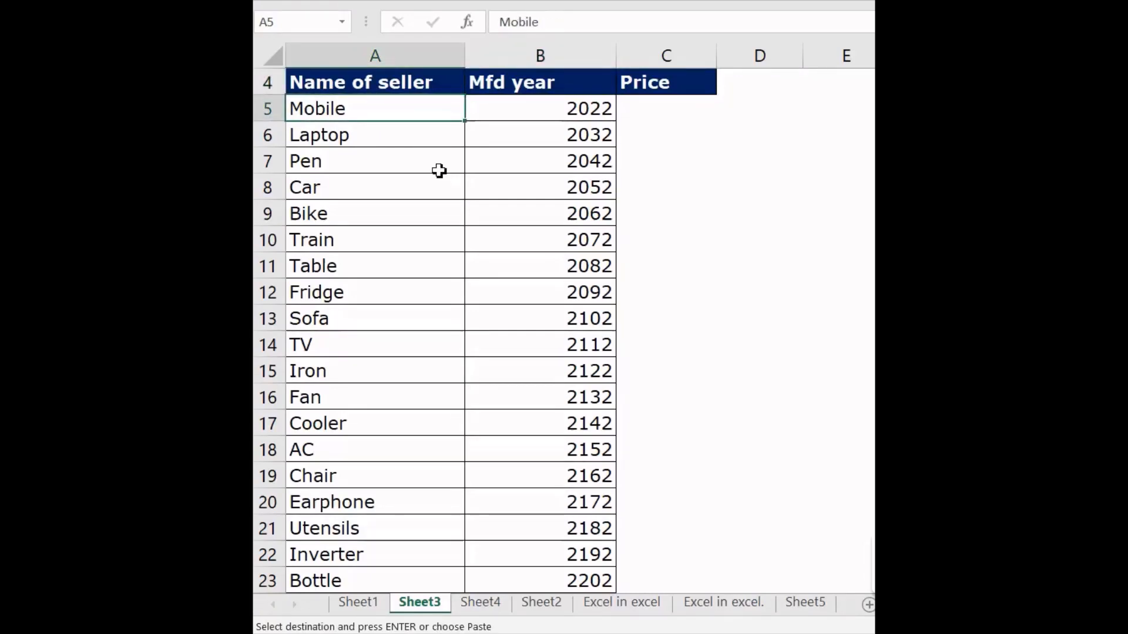
pyautogui.press('Up')
pyautogui.press('Up')
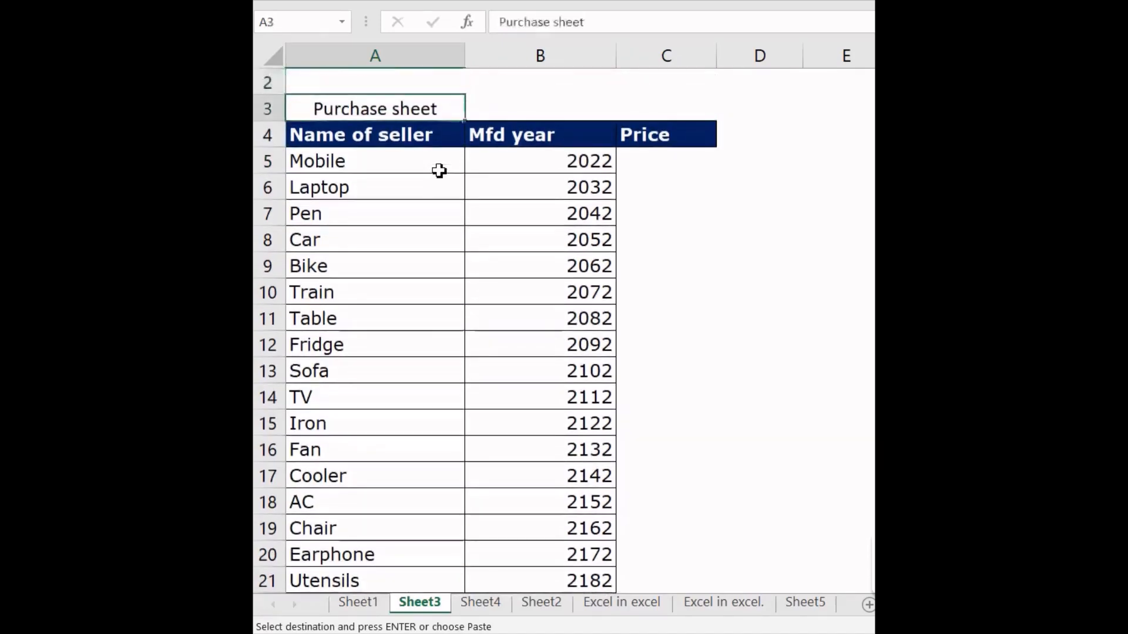
pyautogui.press('Down')
pyautogui.press('Down')
pyautogui.press('Down')
pyautogui.press('Up')
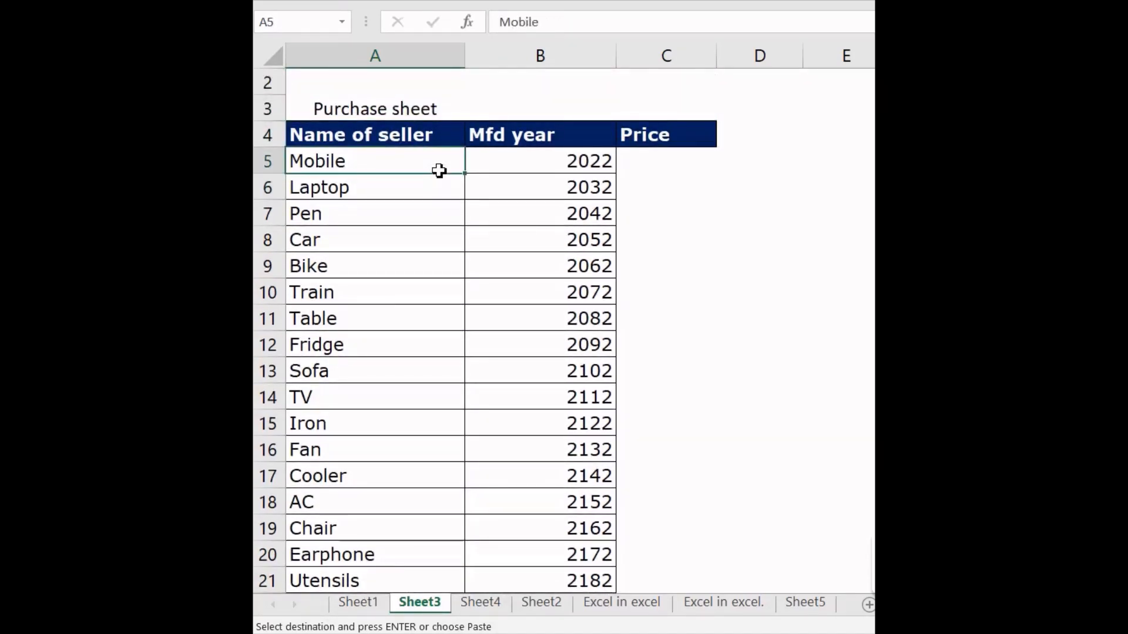
# - Begin a VLOOKUP formula in C5 of the Price column with A5 as the lookup value
pyautogui.press('Right')
pyautogui.press('Right')
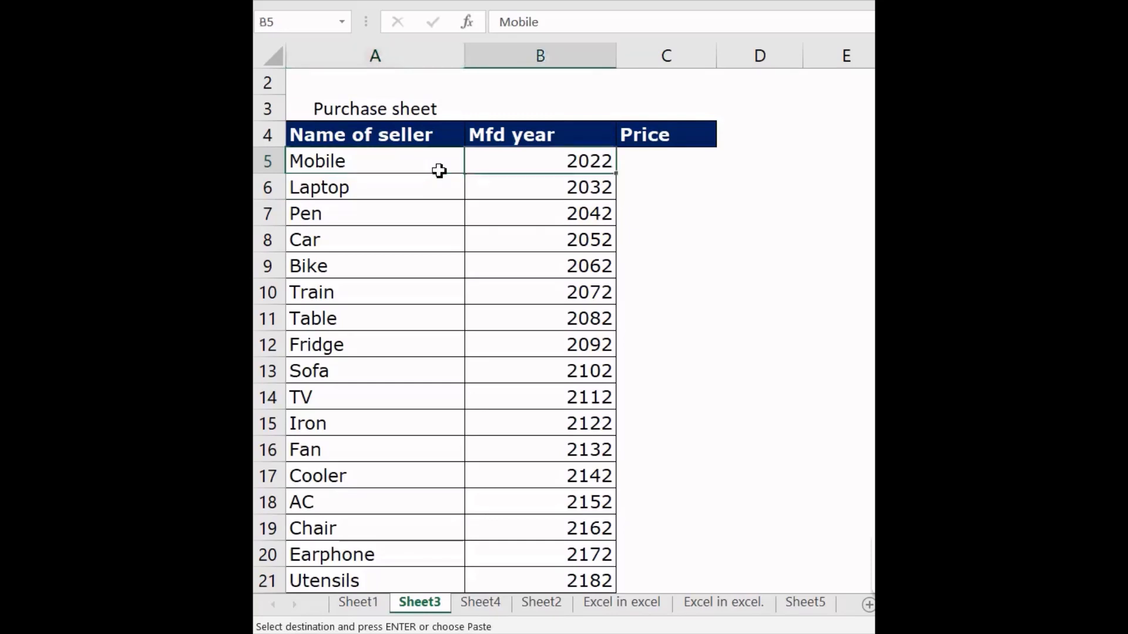
pyautogui.write('=vlo')
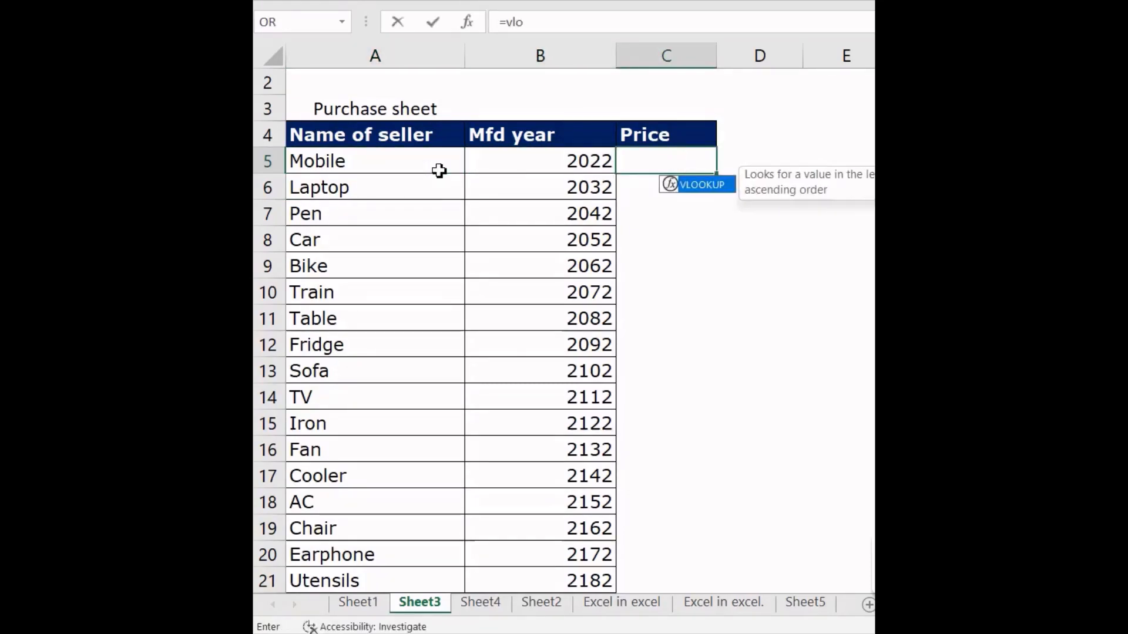
pyautogui.press('Tab')
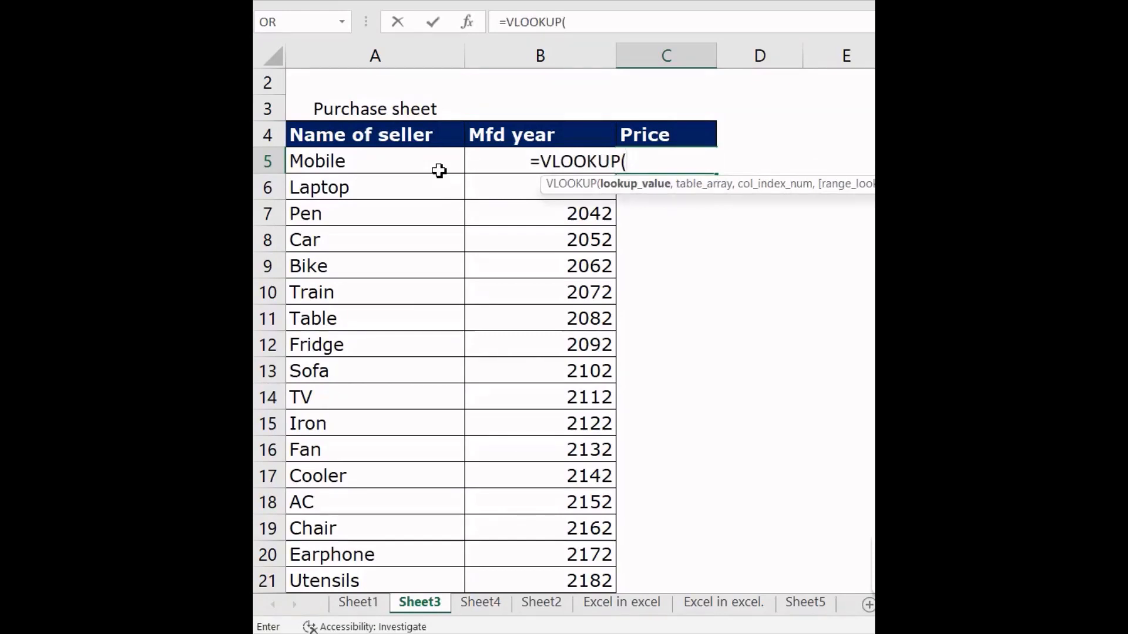
pyautogui.write(',')
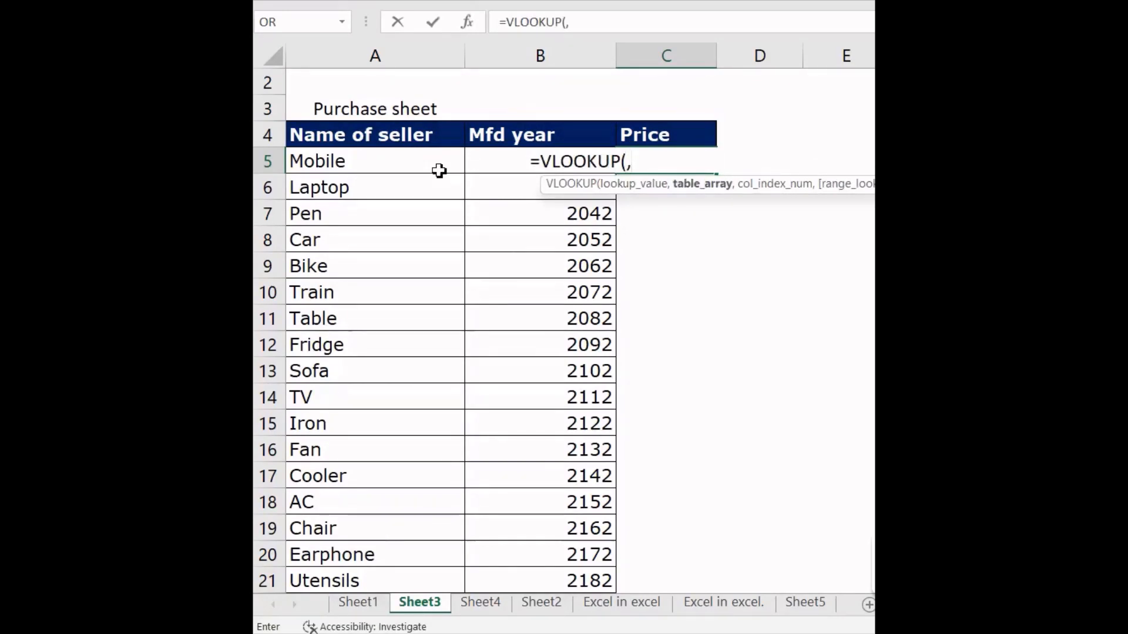
pyautogui.press('BackSpace')
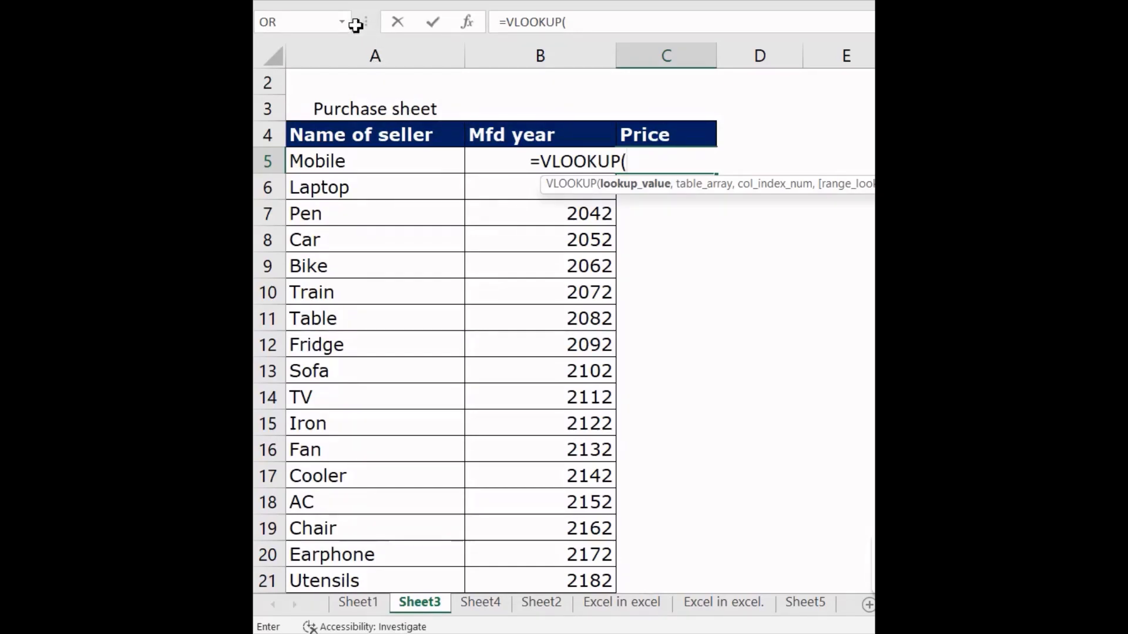
pyautogui.press('Left')
pyautogui.press('Left')
pyautogui.write(',')
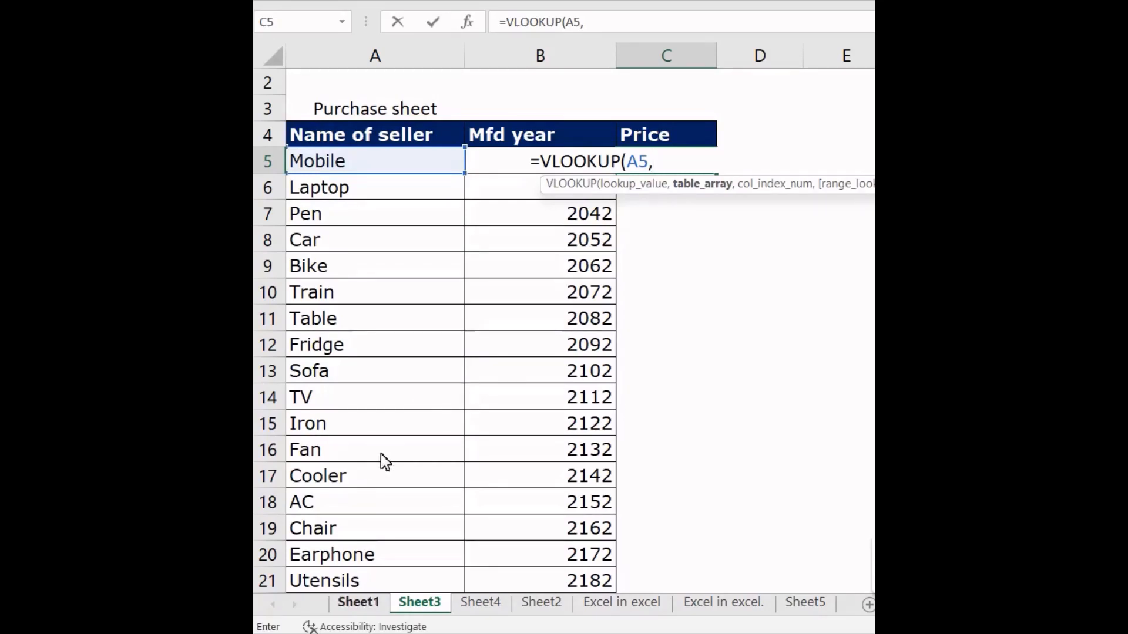
# - Set the VLOOKUP table array to the Master table range A3:C22 on Sheet1
pyautogui.hotkey('ctrl', 'pageup')
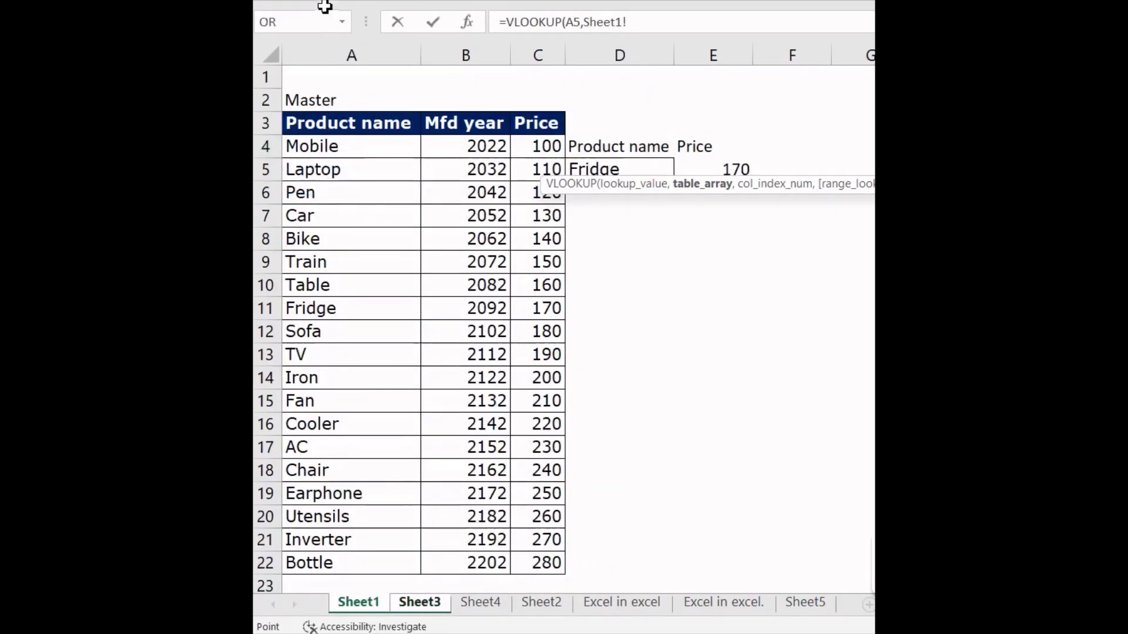
pyautogui.click(351, 123)
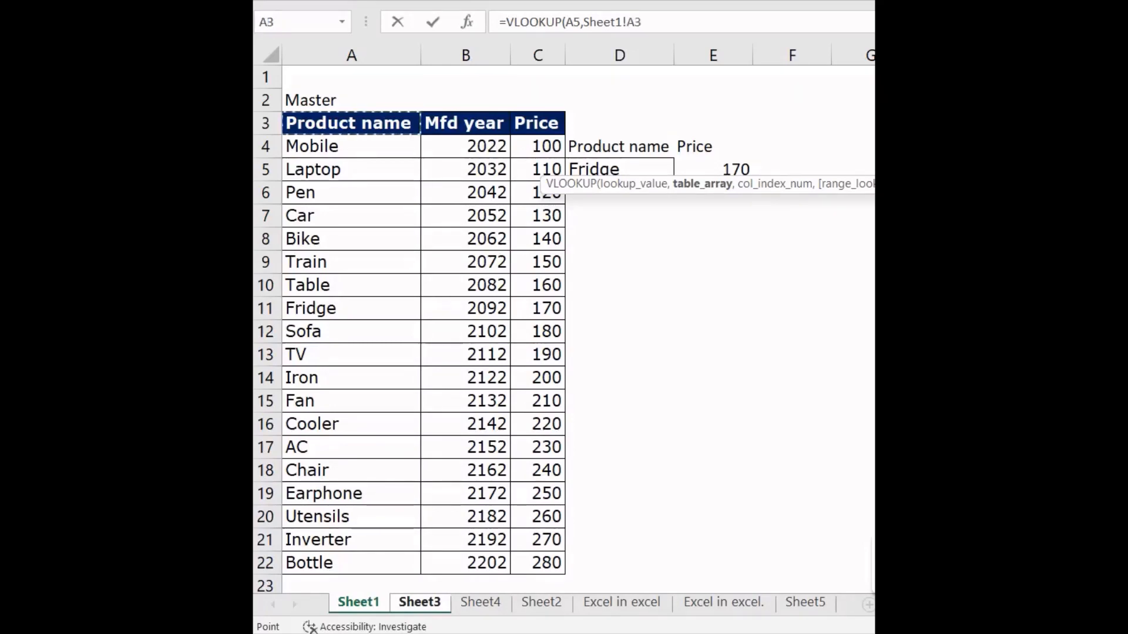
pyautogui.moveTo(352, 124); pyautogui.dragTo(537, 563)
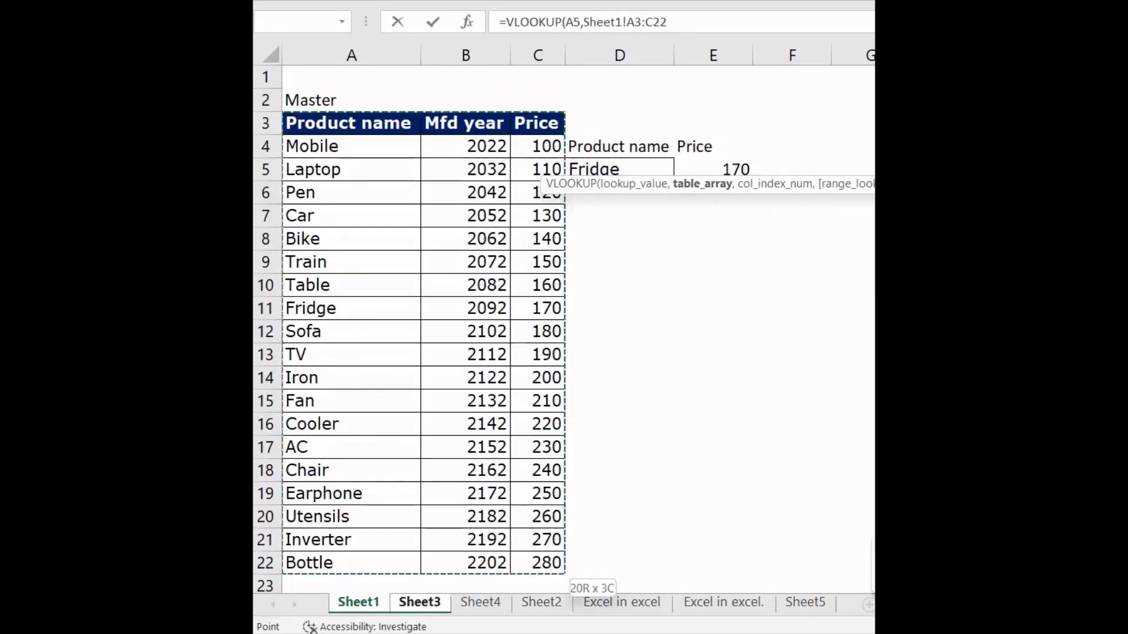
pyautogui.write(',')
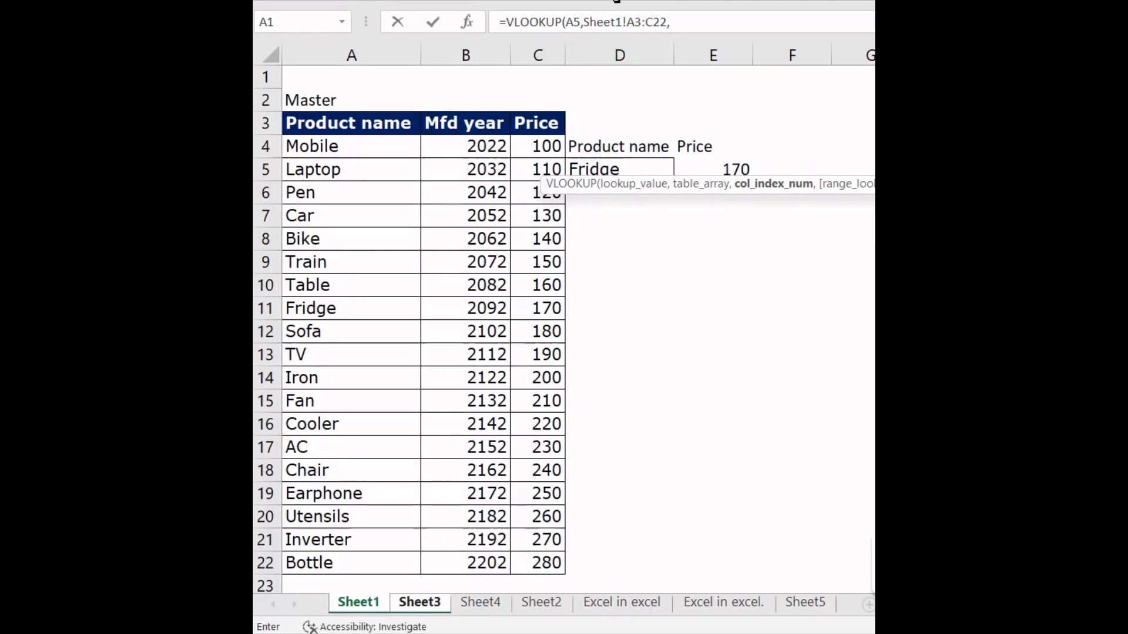
# - Complete the VLOOKUP formula with column index 3 and 0 for an exact match
pyautogui.write('3')
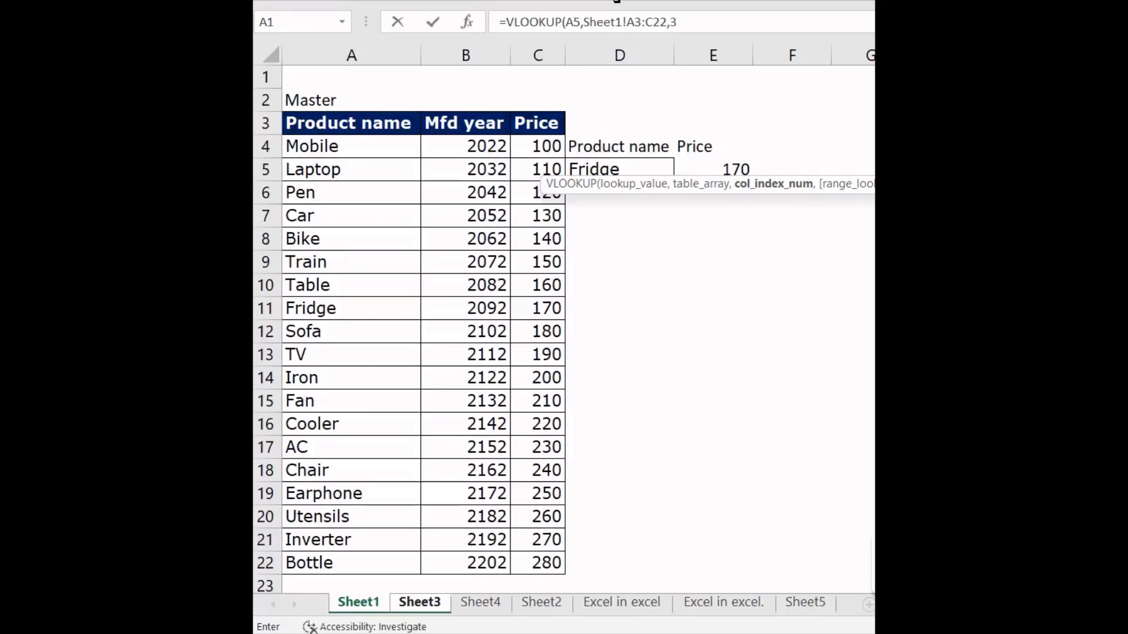
pyautogui.write(',0')
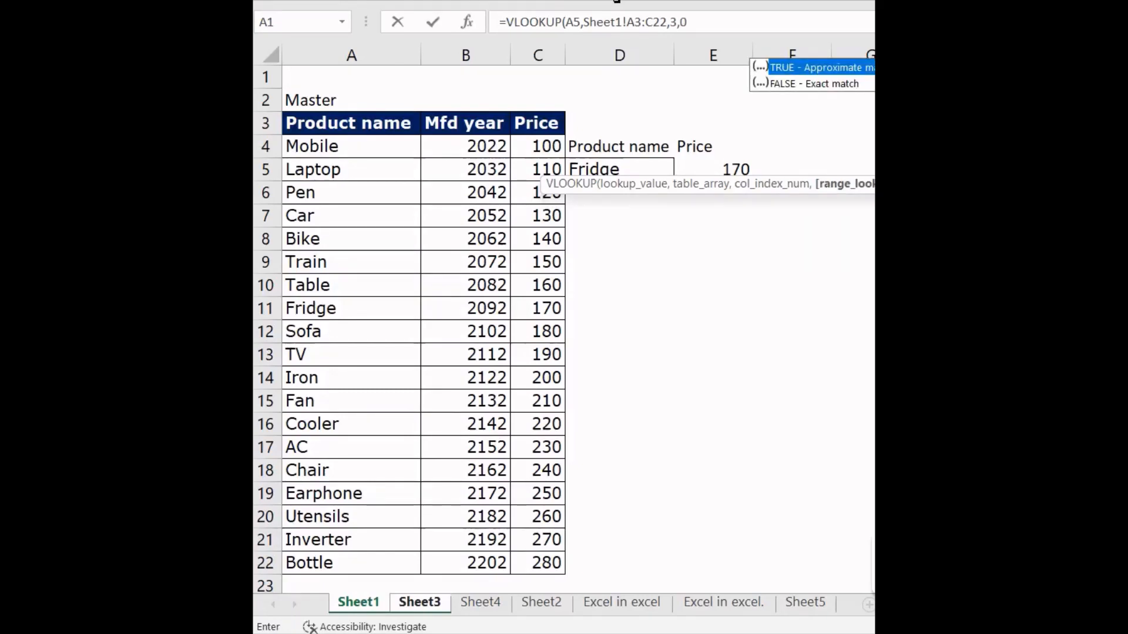
pyautogui.press('Return')
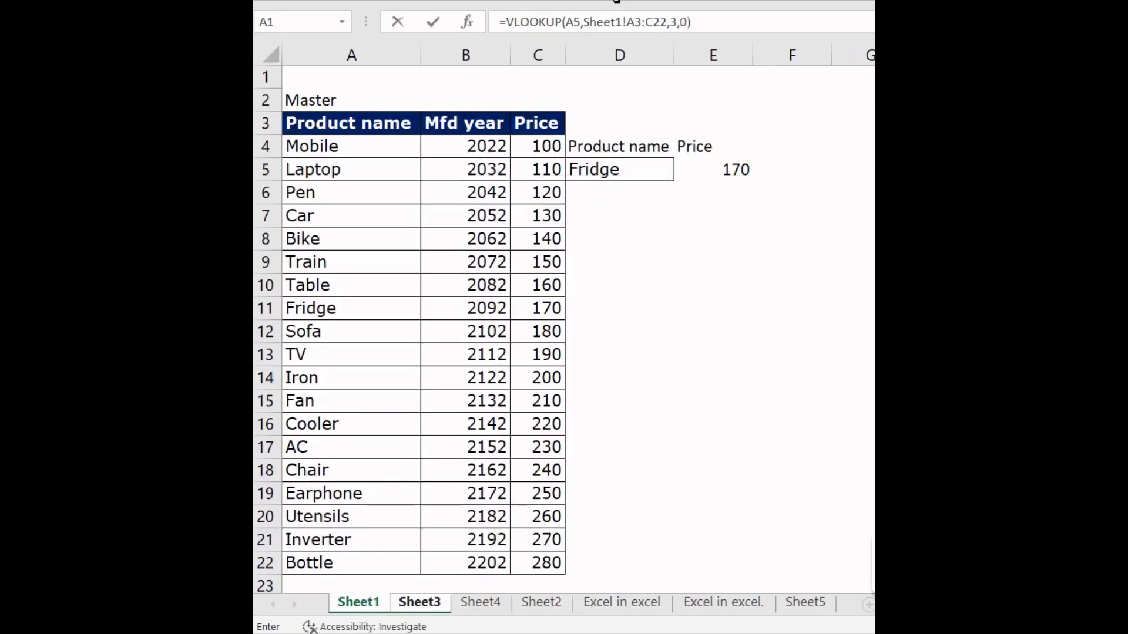
pyautogui.press('Return')
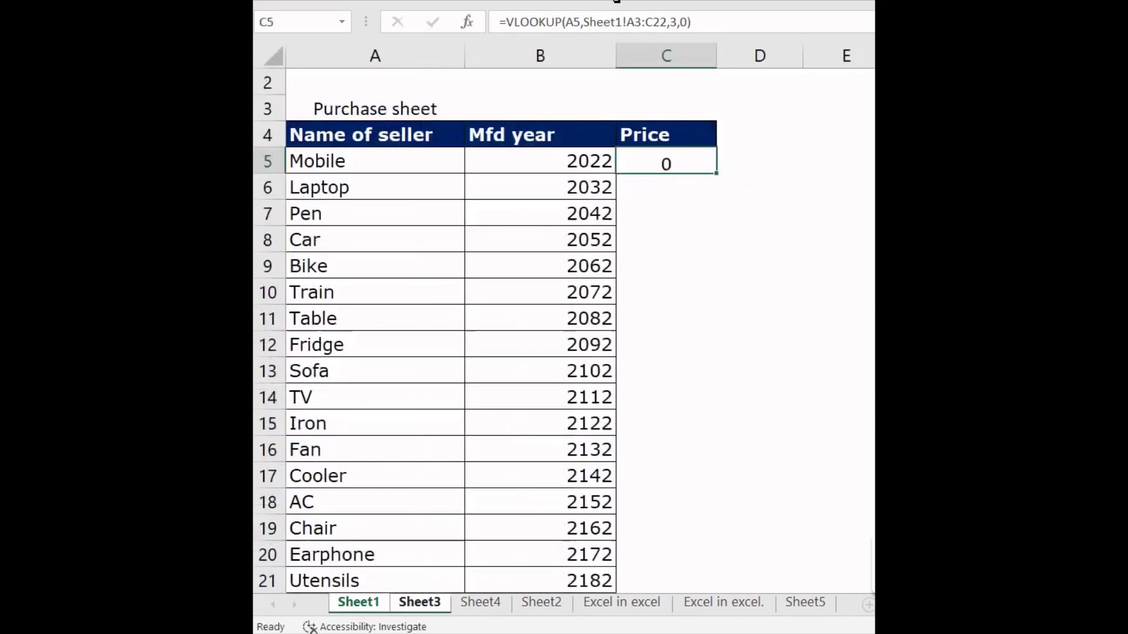
# - Compare the price returned in C5 for Mobile with its price in the Master table on Sheet1
pyautogui.press('Up')
pyautogui.press('Left')
pyautogui.press('Left')
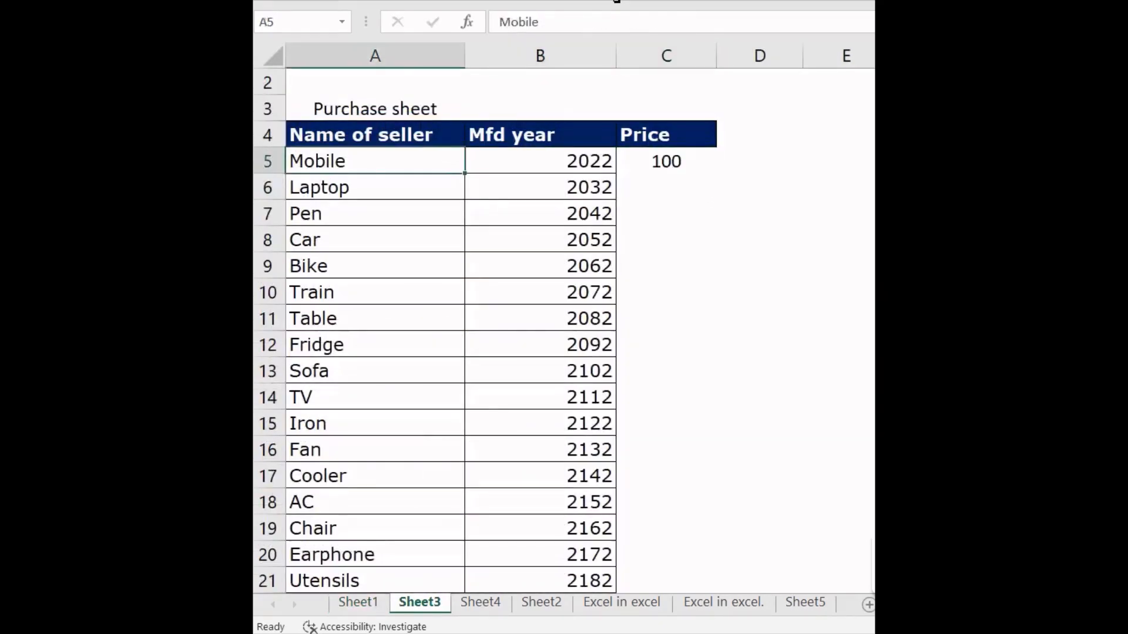
pyautogui.press('Right')
pyautogui.press('Right')
pyautogui.press('Right')
pyautogui.press('Left')
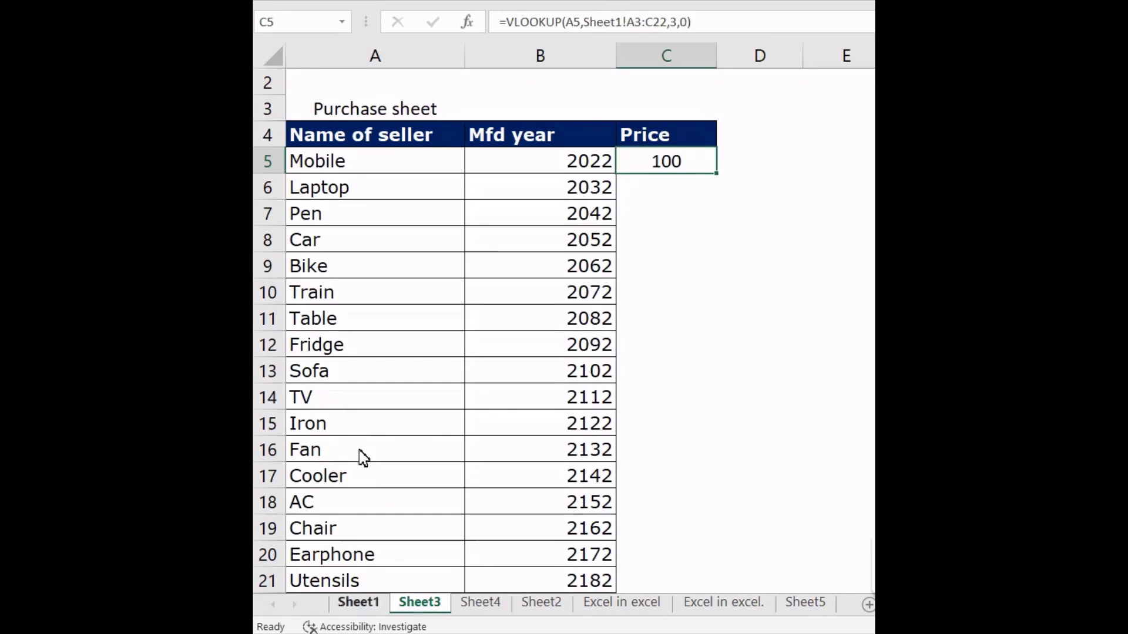
pyautogui.hotkey('ctrl', 'pageup')
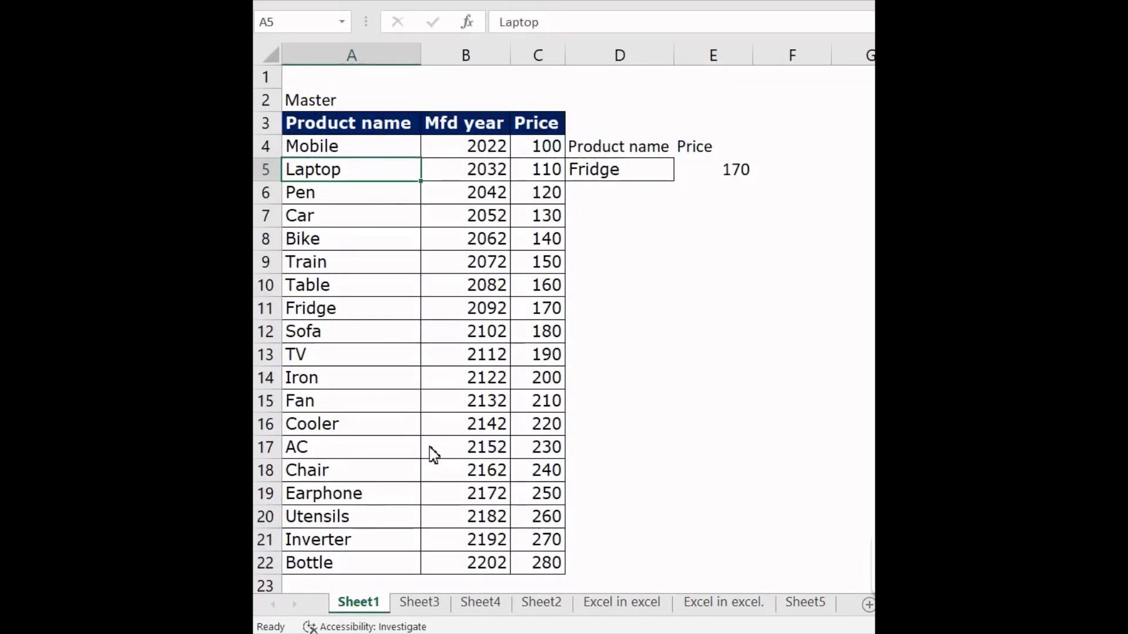
pyautogui.hotkey('ctrl', 'pagedown')
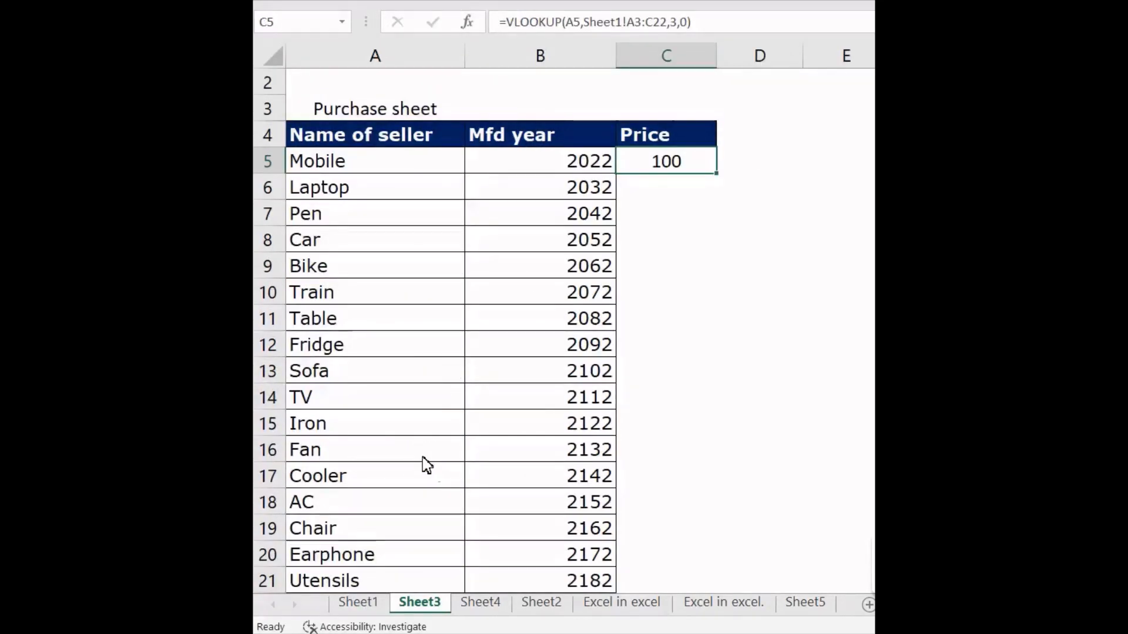
# - Copy the VLOOKUP formula from C5 down the Price column through C19
pyautogui.hotkey('ctrl', 'c')
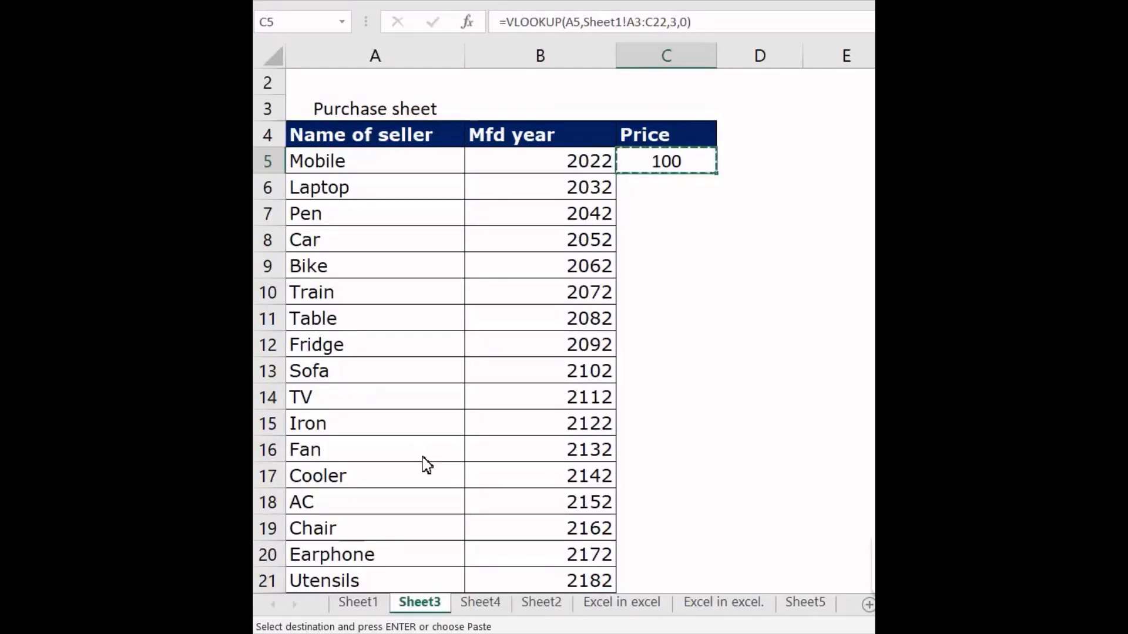
pyautogui.press('Left')
pyautogui.press('Down')
pyautogui.press('Down')
pyautogui.press('Down')
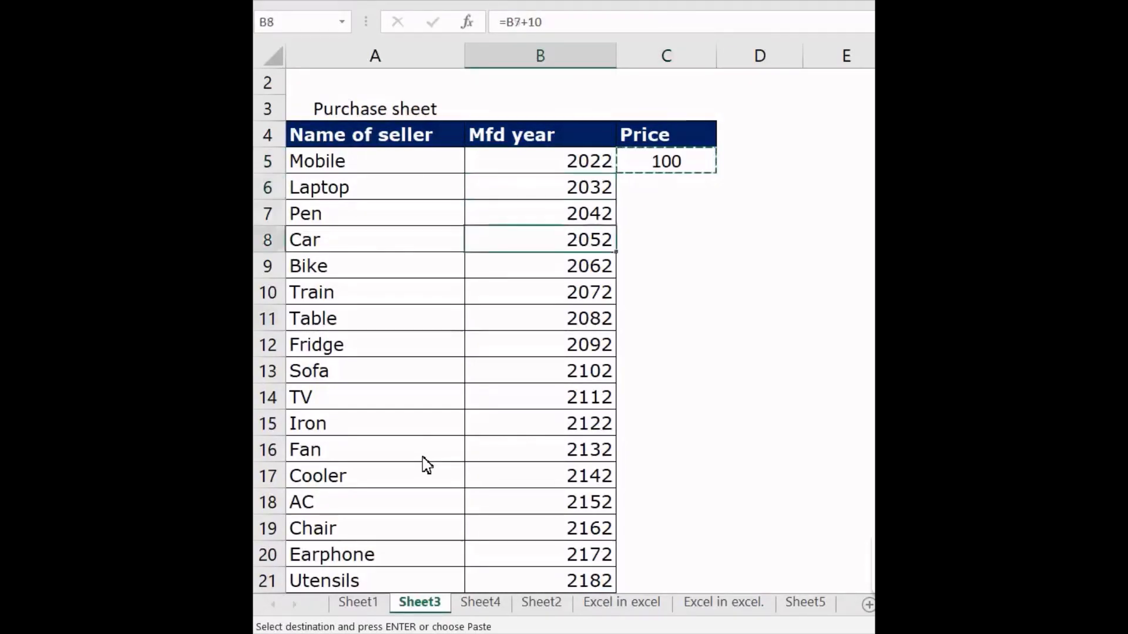
pyautogui.press('Down')
pyautogui.press('Down')
pyautogui.press('Down')
pyautogui.press('Down')
pyautogui.press('Right')
pyautogui.press('Left')
pyautogui.press('Down')
pyautogui.press('Down')
pyautogui.press('Down')
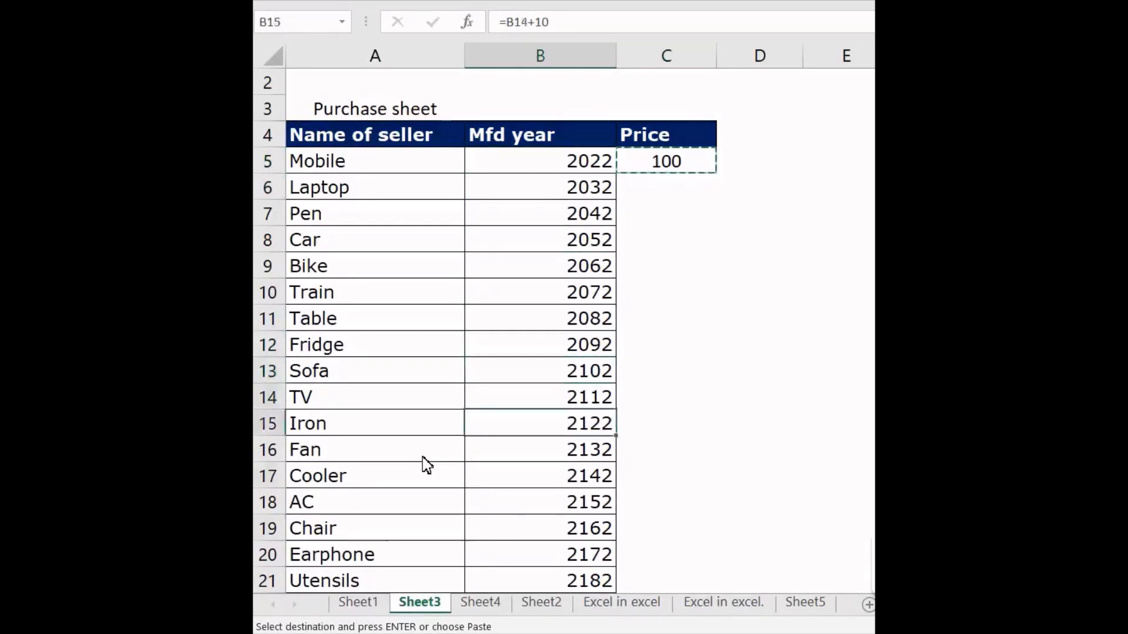
pyautogui.press('Down')
pyautogui.press('Down')
pyautogui.press('Down')
pyautogui.press('Down')
pyautogui.press('Right')
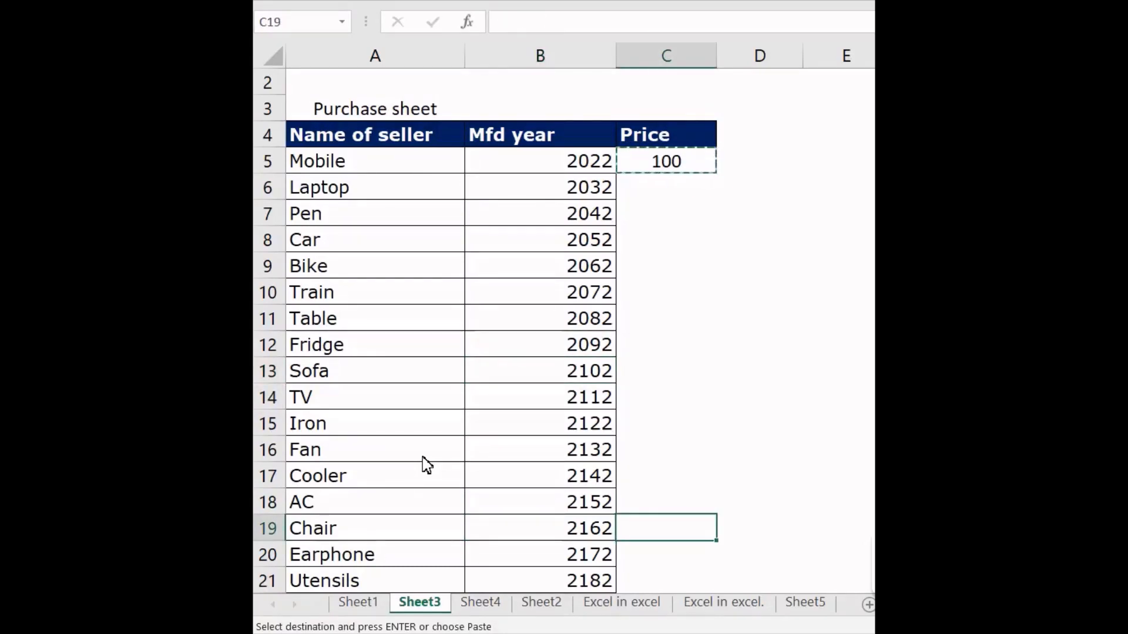
pyautogui.hotkey('ctrl', 'shift', 'Up')
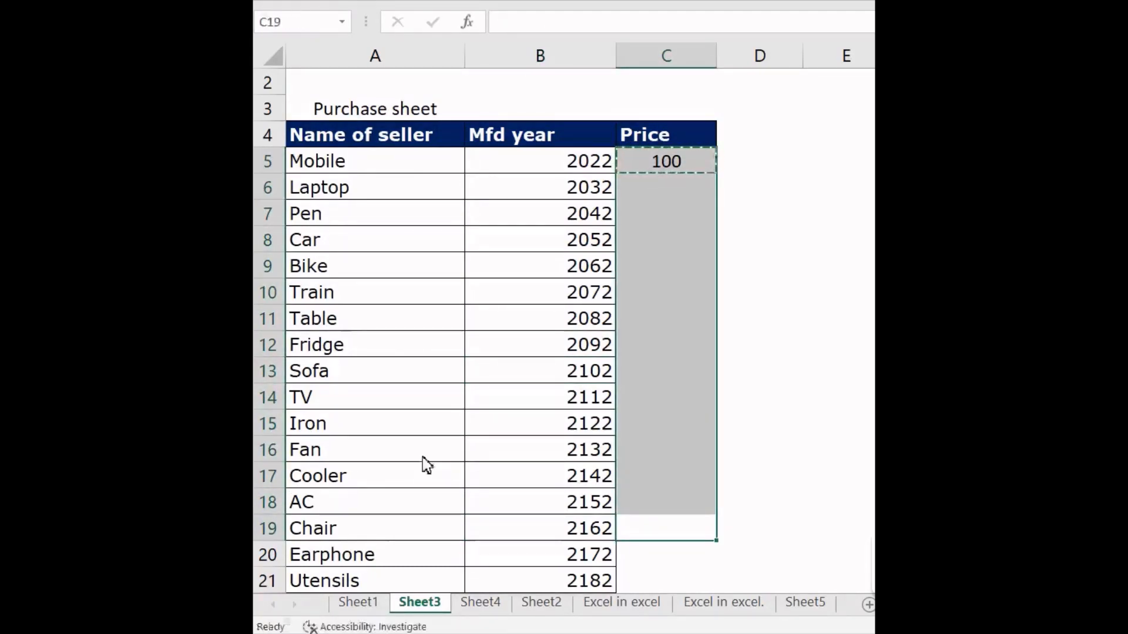
pyautogui.hotkey('ctrl', 'v')
# - Review the copied VLOOKUP formulas and prices in the Price column from C5 to C19
pyautogui.press('Left')
pyautogui.press('Right')
pyautogui.press('Up')
pyautogui.press('Up')
pyautogui.press('Up')
pyautogui.press('Up')
pyautogui.press('Up')
pyautogui.press('Up')
pyautogui.press('Up')
pyautogui.press('Up')
pyautogui.press('Up')
pyautogui.press('Up')
pyautogui.press('Up')
pyautogui.press('Up')
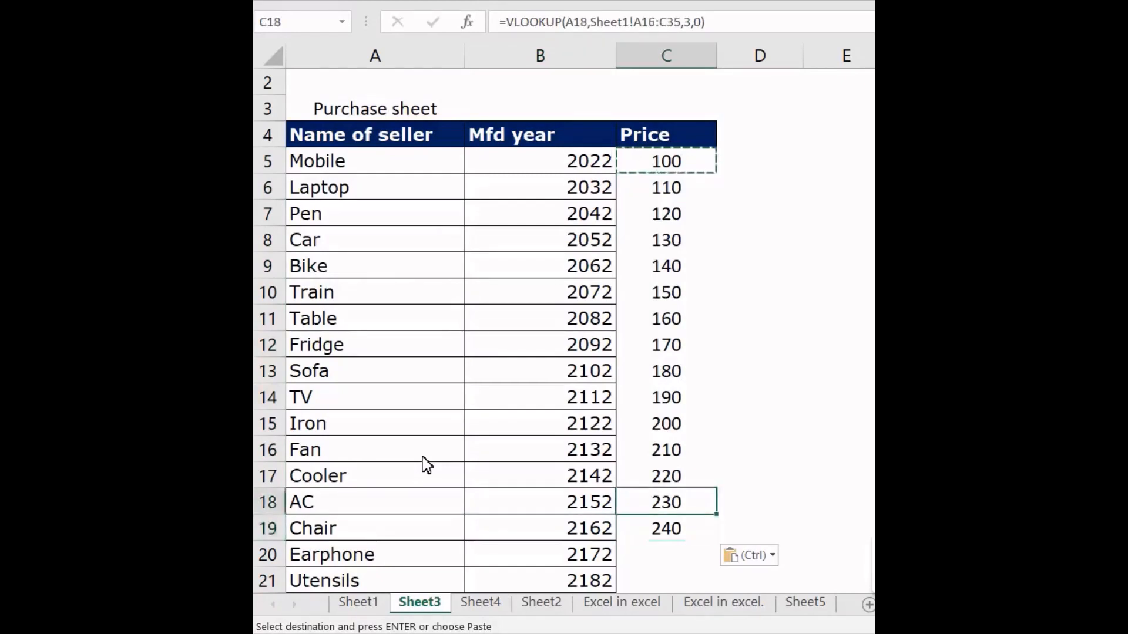
pyautogui.press('Down')
pyautogui.press('Down')
pyautogui.press('Down')
pyautogui.press('Down')
pyautogui.press('Down')
pyautogui.press('Down')
pyautogui.press('Down')
pyautogui.press('Down')
pyautogui.press('Down')
pyautogui.press('Down')
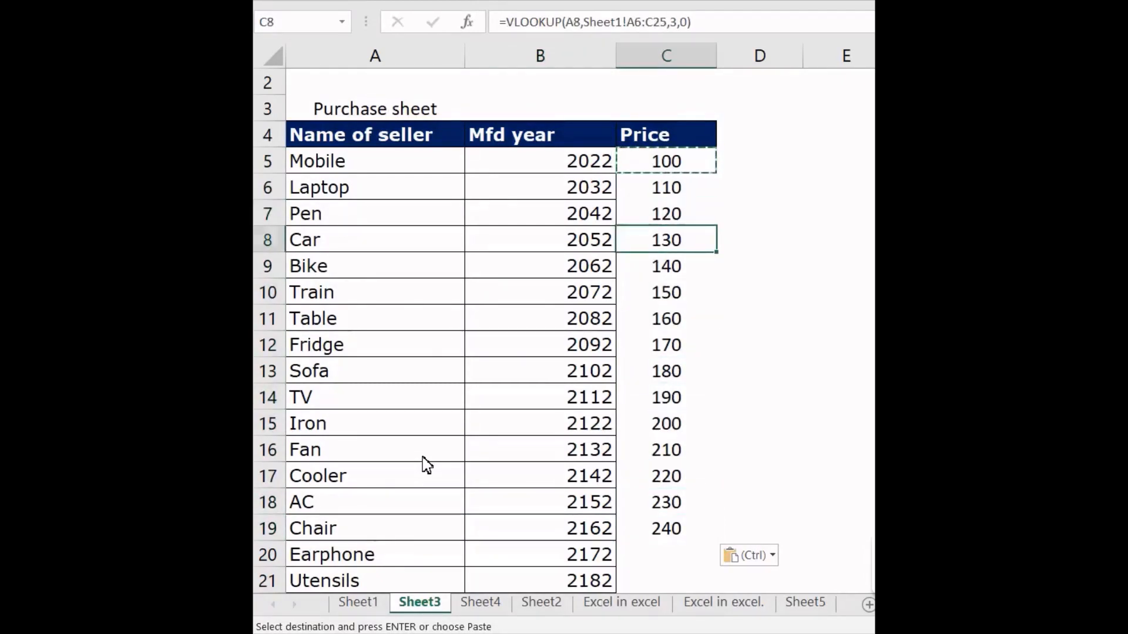
# - Replace the product name TV in A14 with Iron
pyautogui.press('Left')
pyautogui.press('Left')
pyautogui.press('Up')
pyautogui.press('Up')
pyautogui.press('Up')
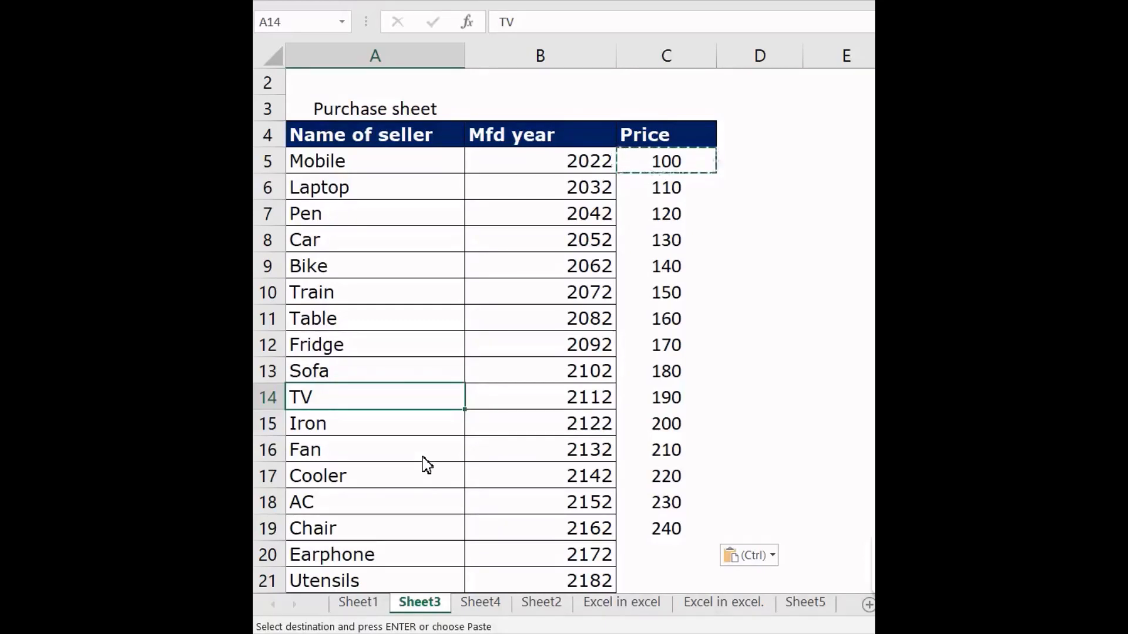
pyautogui.write('Ir')
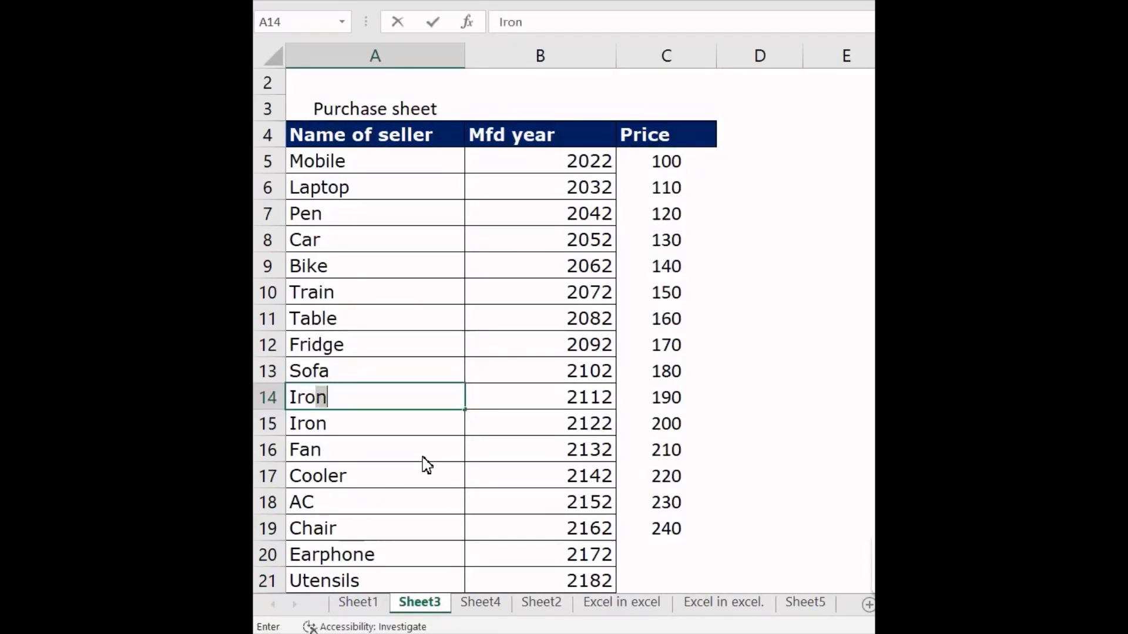
pyautogui.write('on')
pyautogui.press('Return')
pyautogui.press('Up')
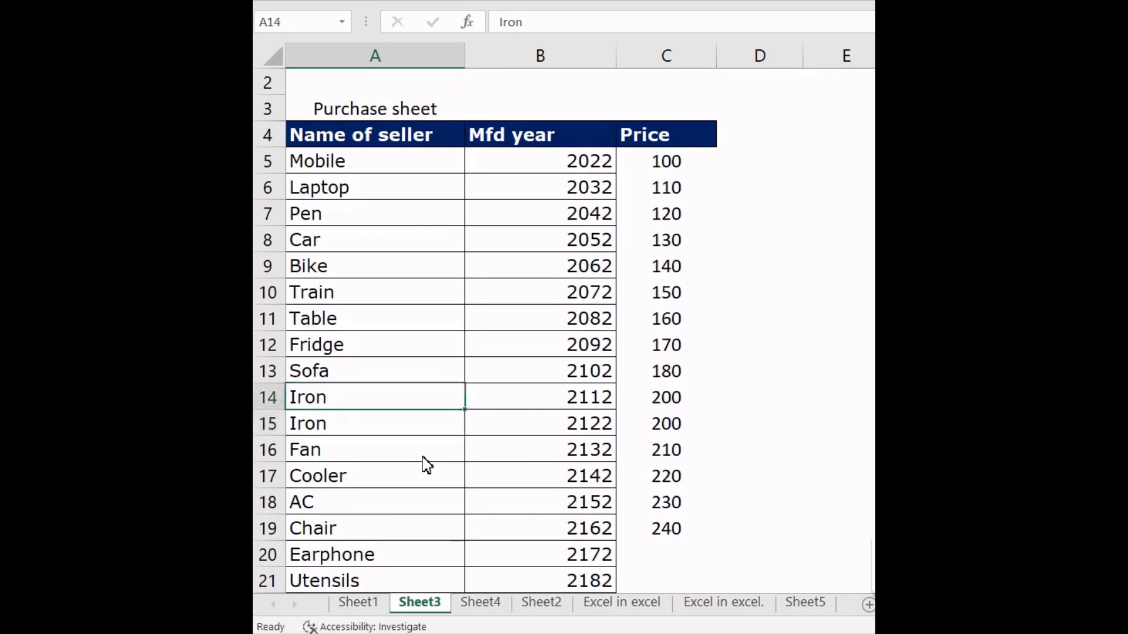
# - Check the price and VLOOKUP formula in C14 against the product name in its row
pyautogui.press('Right')
pyautogui.press('Right')
pyautogui.press('Right')
pyautogui.press('Left')
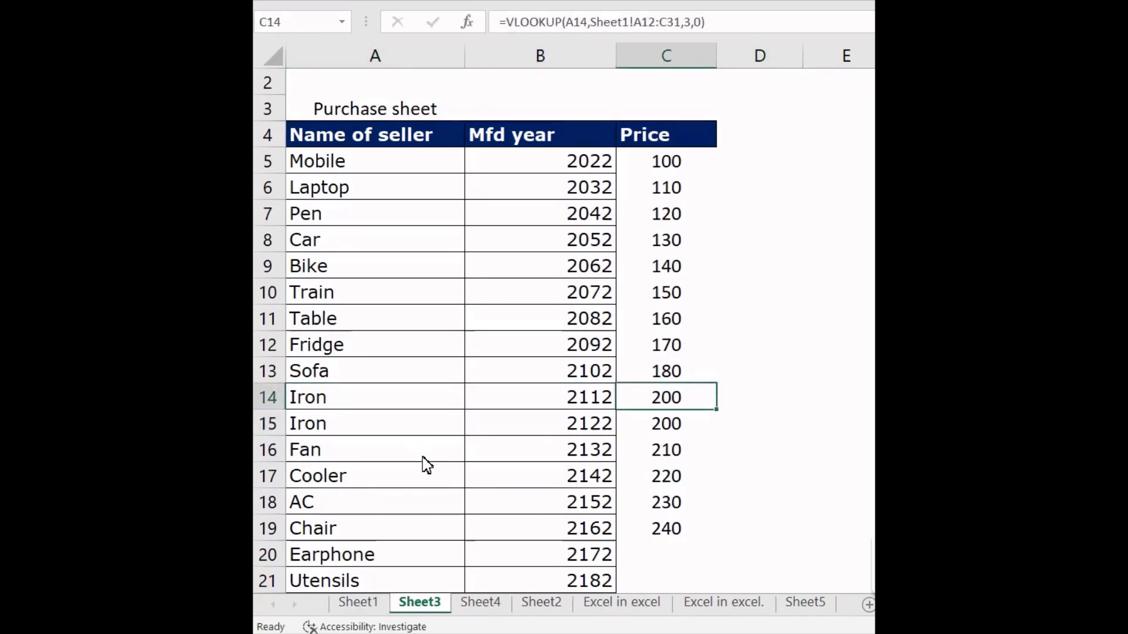
pyautogui.press('Left')
pyautogui.press('Left')
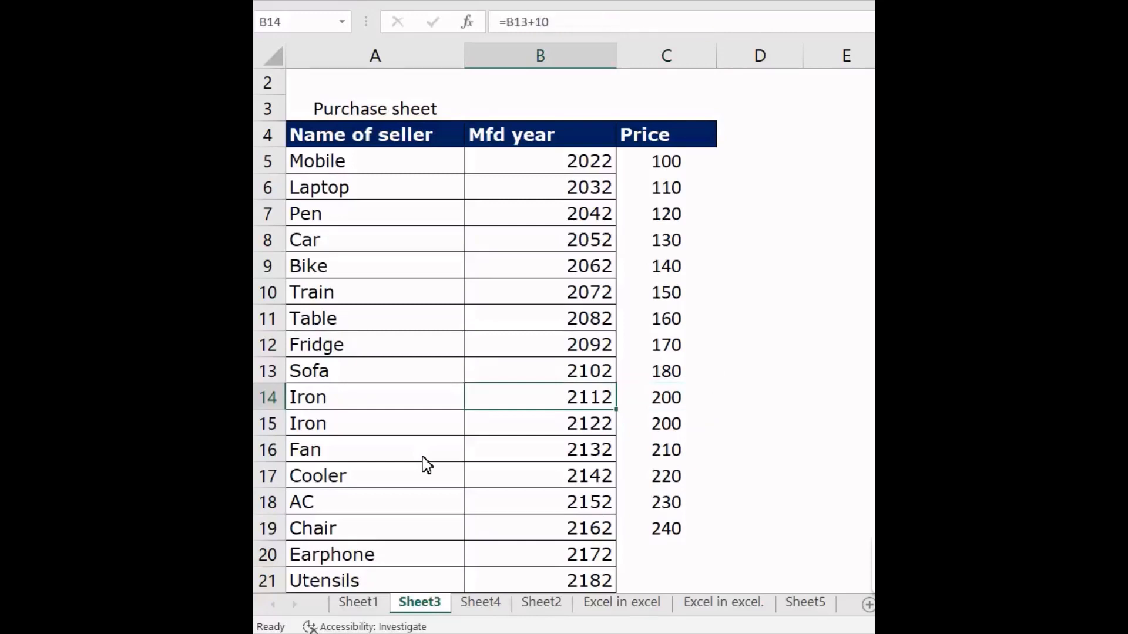